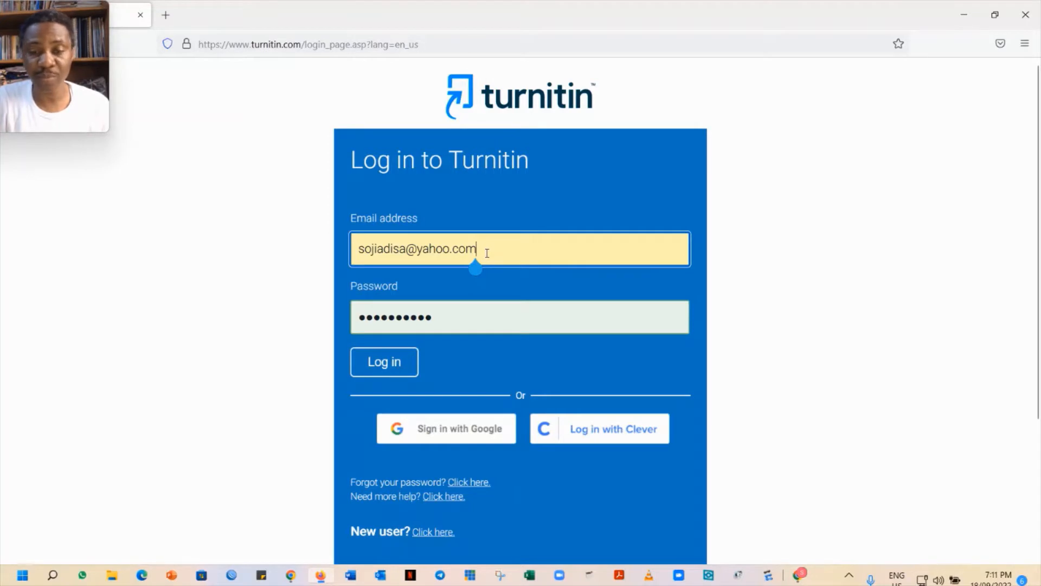
# Log in with the other account's e-mail and password, declining Firefox's offer to save the login
pyautogui.moveTo(487, 252); pyautogui.dragTo(266, 244)
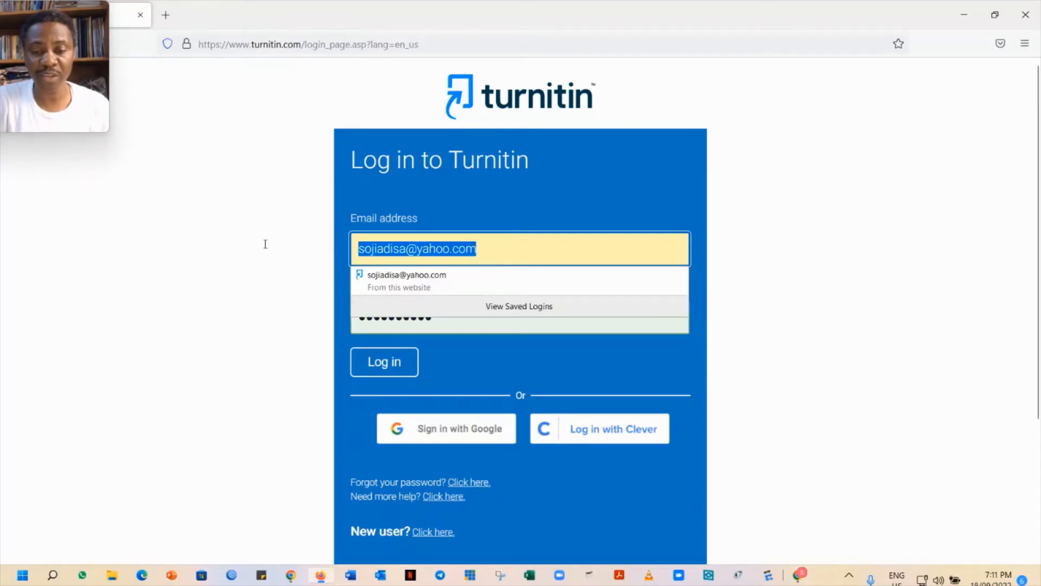
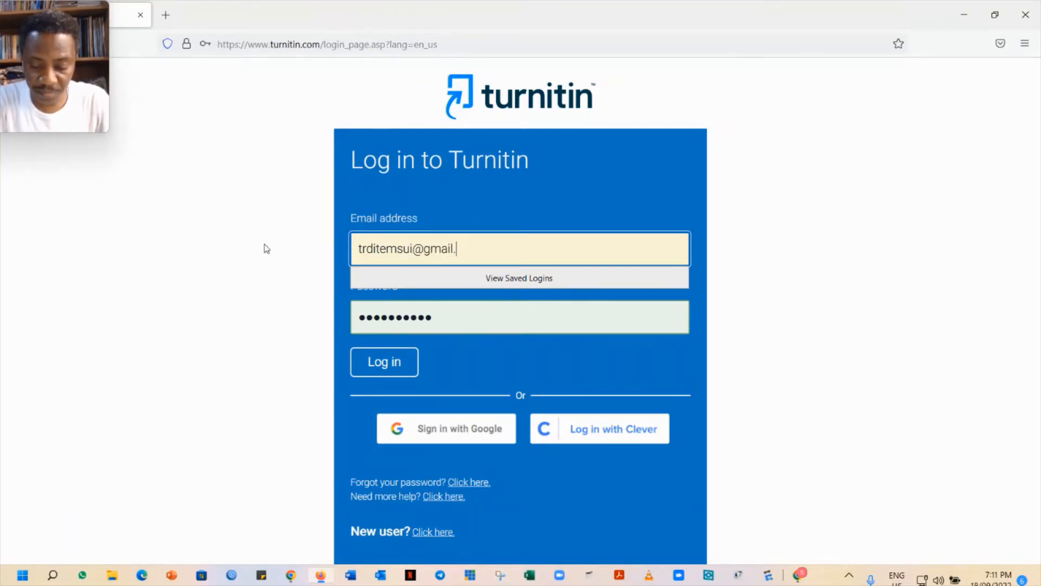
pyautogui.press('Tab')
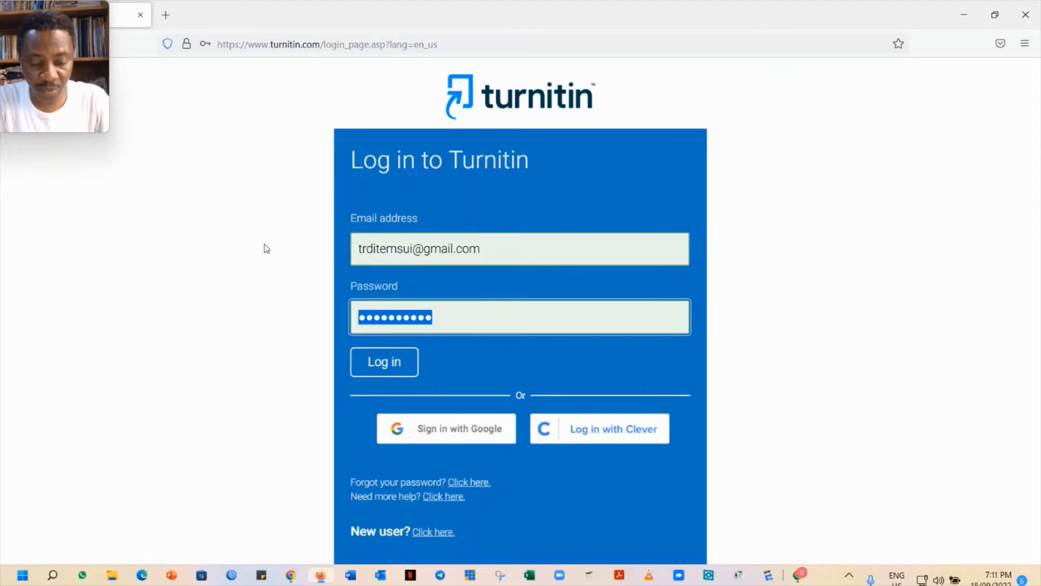
pyautogui.write('•••••••••')
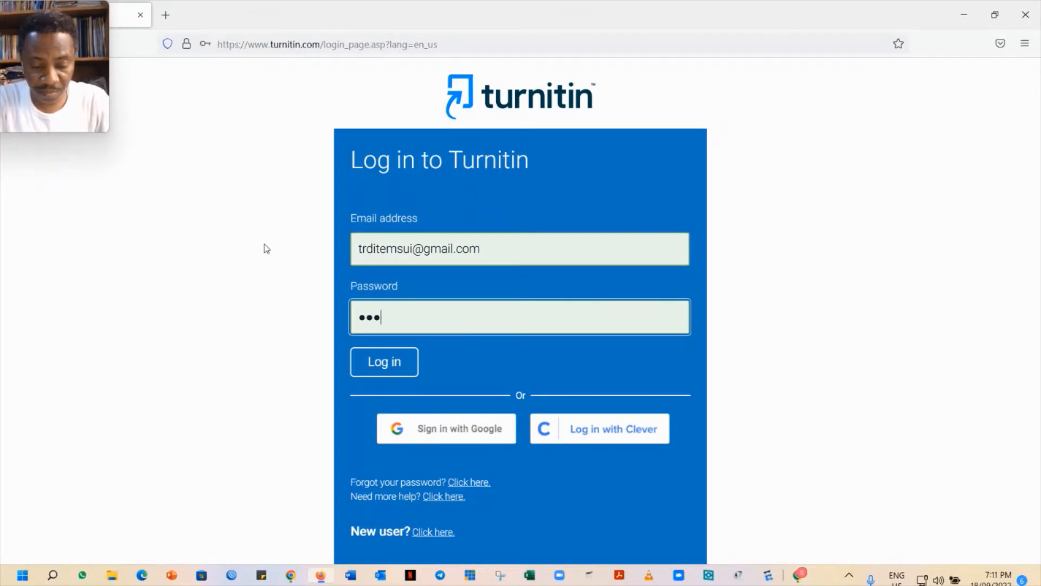
pyautogui.write('••')
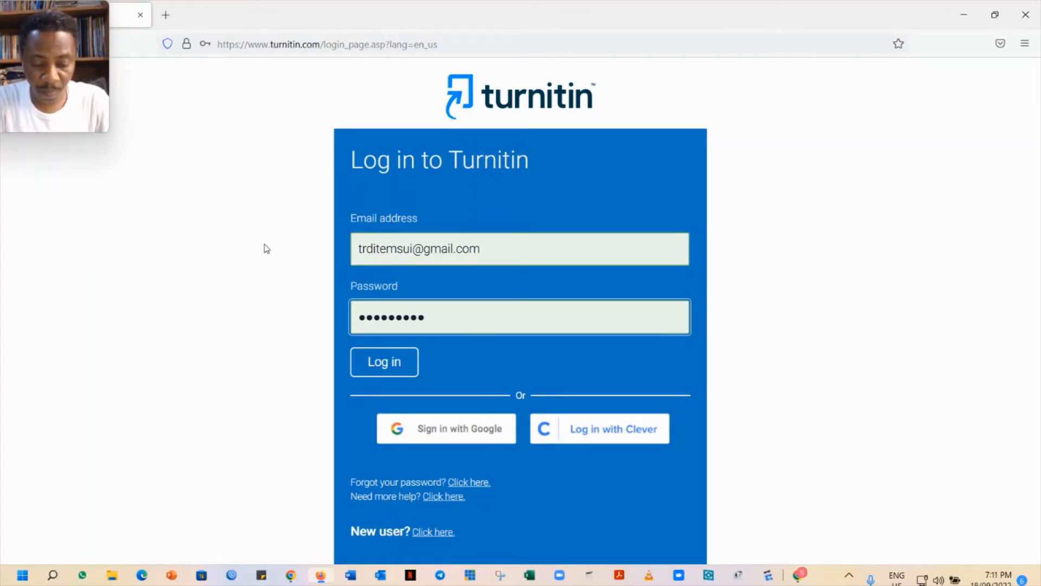
pyautogui.press('Return')
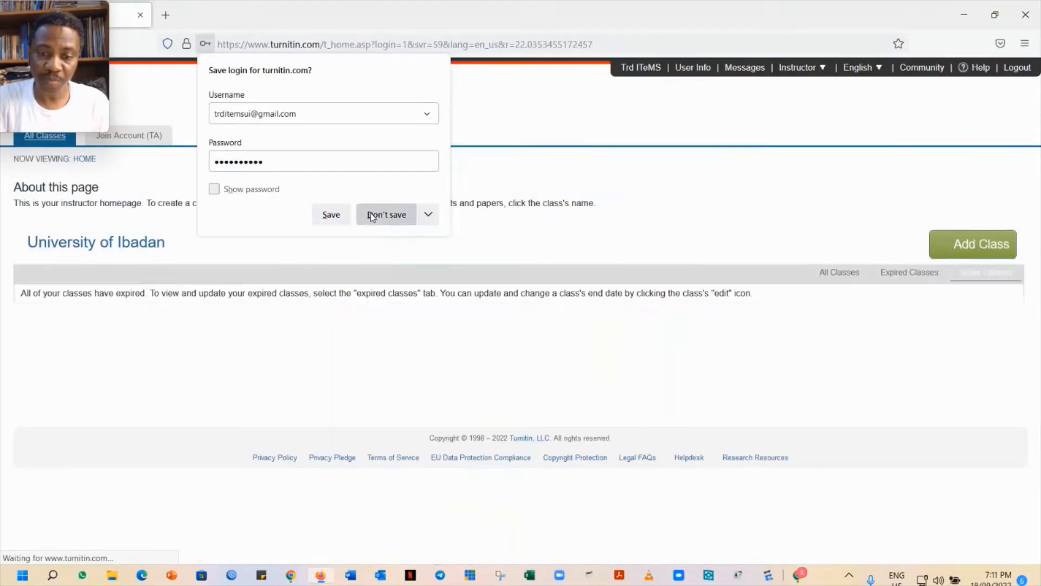
pyautogui.click(372, 215)
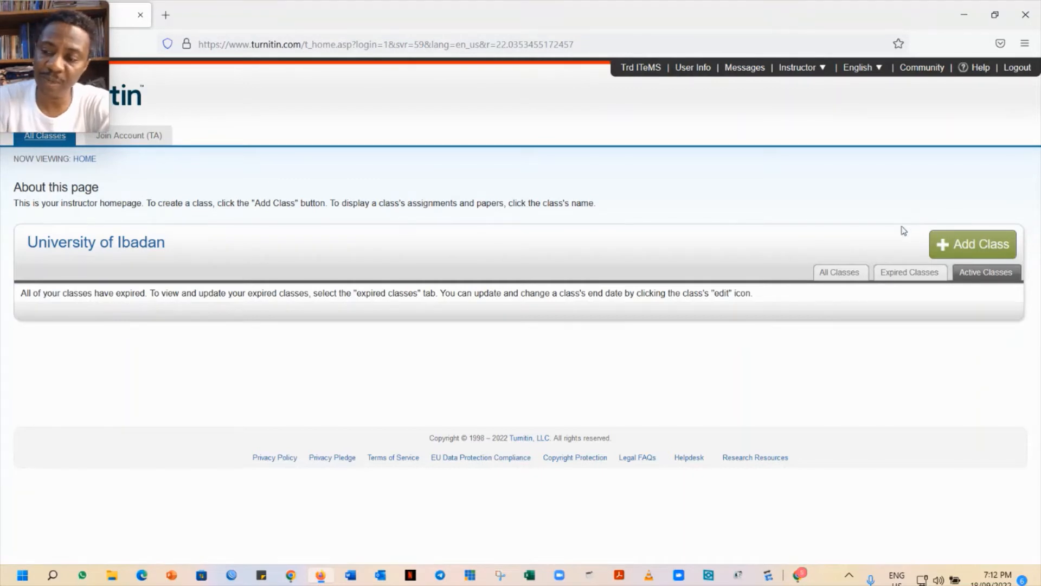
# Open the Create a new class form with the Add Class button
pyautogui.click(974, 247)
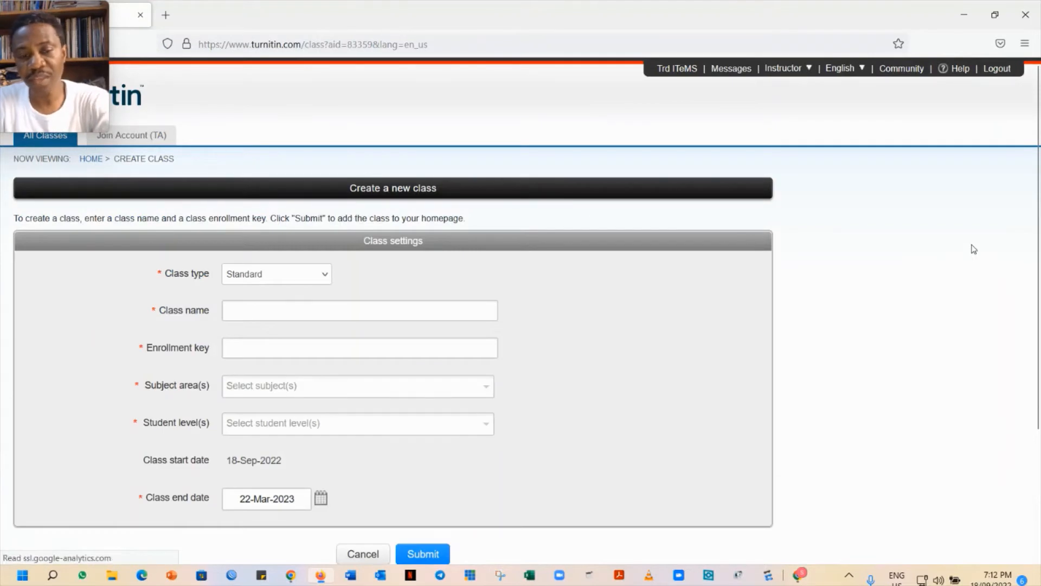
# Keep class type Standard, name the class 'Mywork' and enter the class enrollment key
pyautogui.click(324, 277)
pyautogui.click(326, 279)
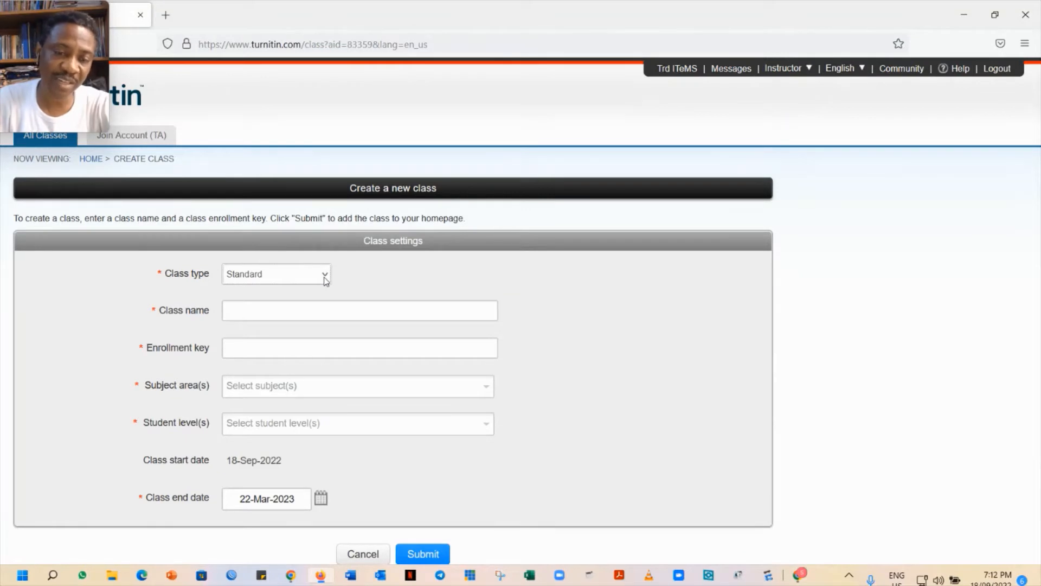
pyautogui.click(326, 311)
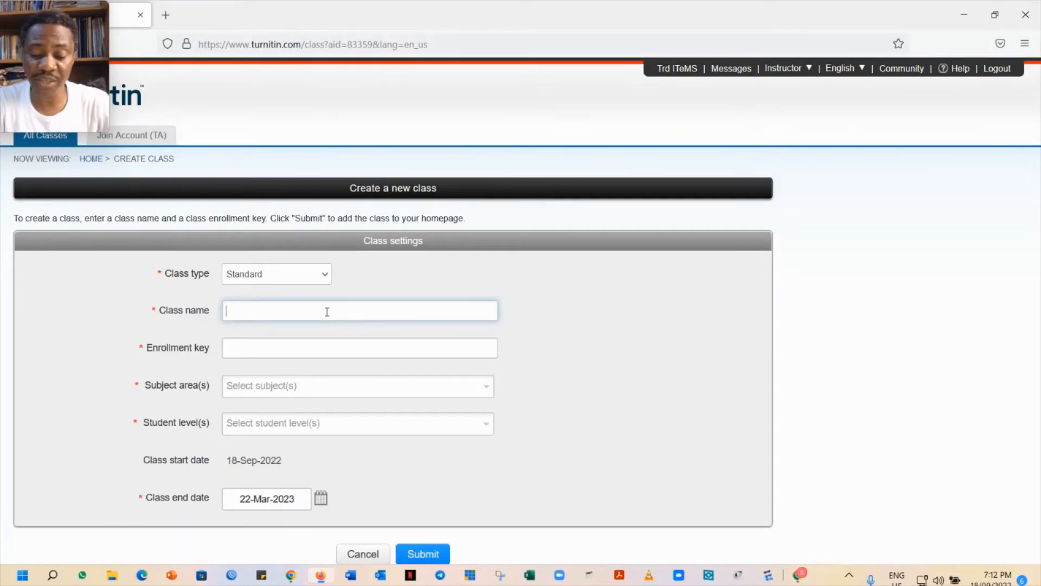
pyautogui.write('Mywork')
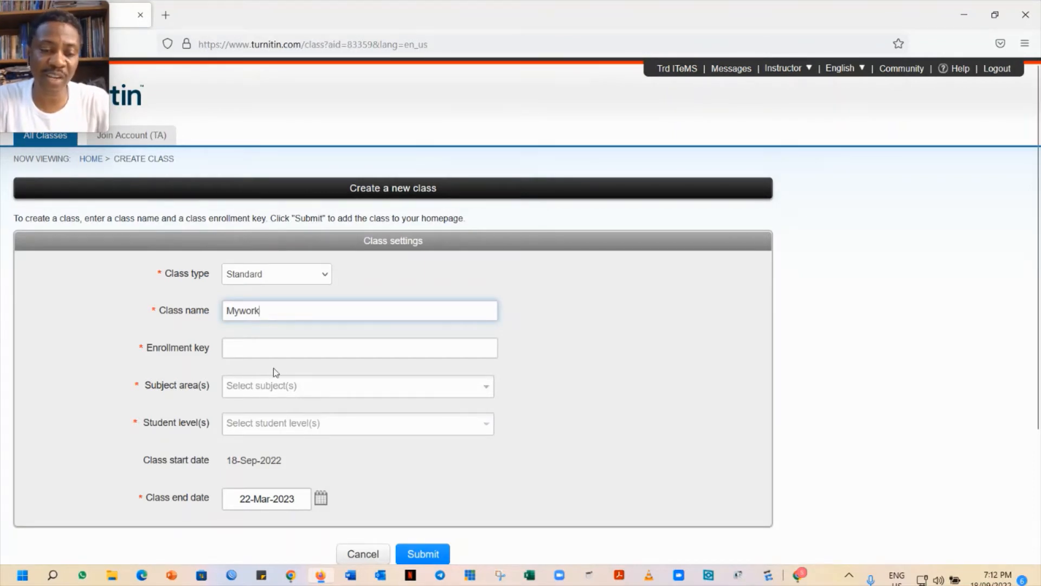
pyautogui.click(280, 350)
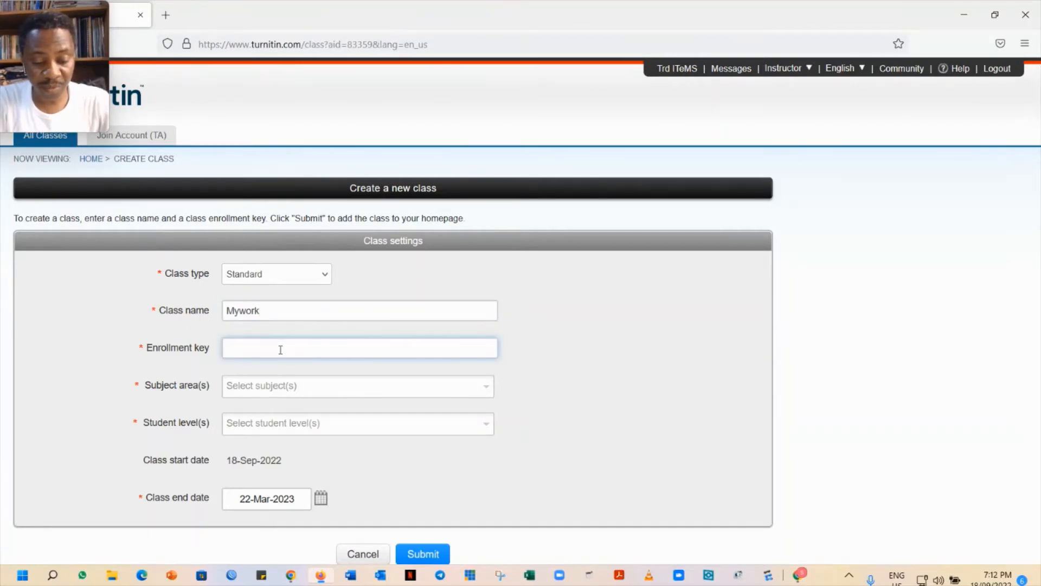
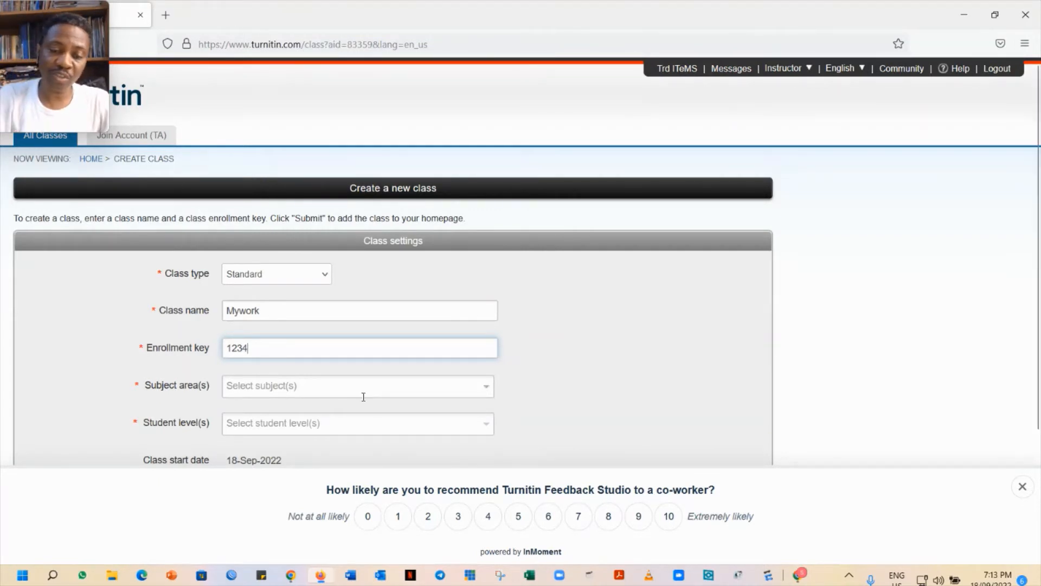
pyautogui.click(437, 385)
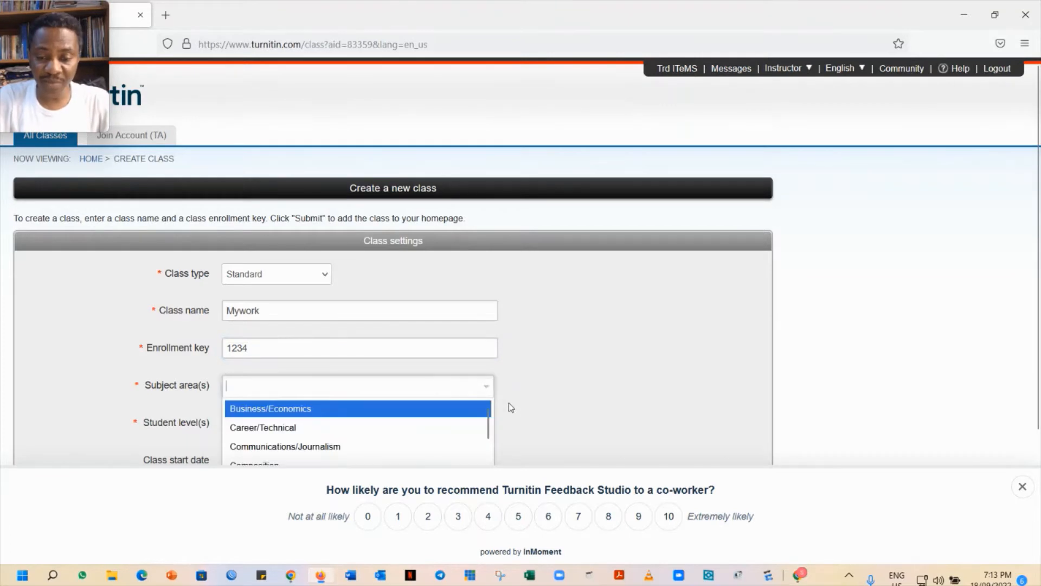
# Choose Engineering as subject area and Postgraduate as student level for the Mywork class
pyautogui.click(1024, 493)
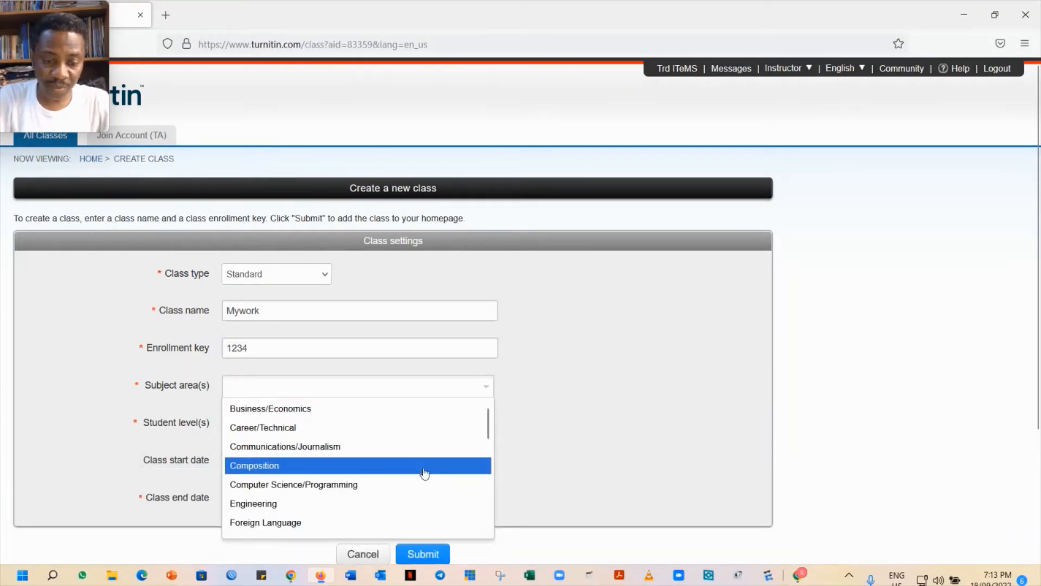
pyautogui.click(259, 509)
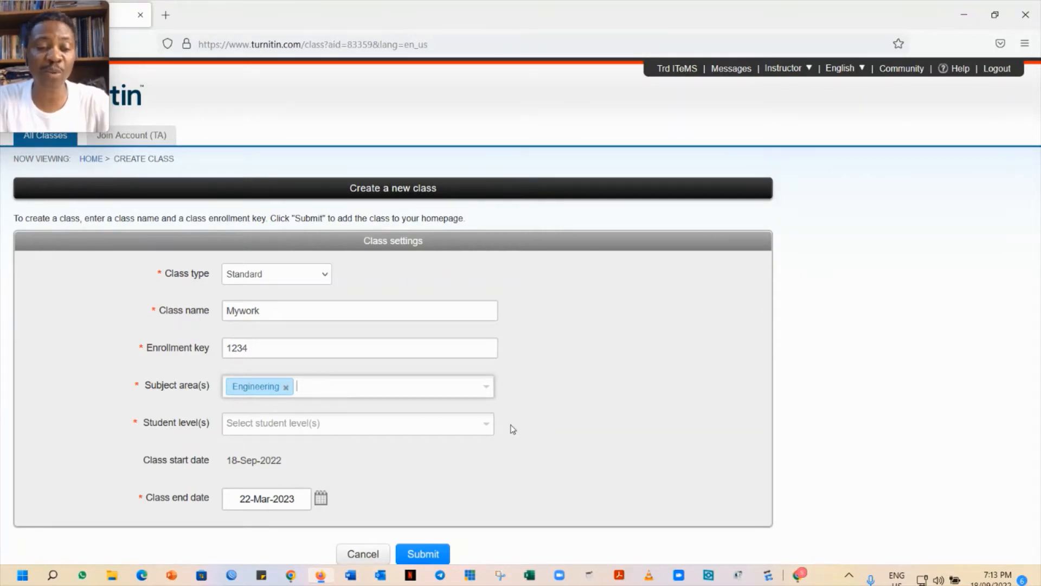
pyautogui.click(474, 427)
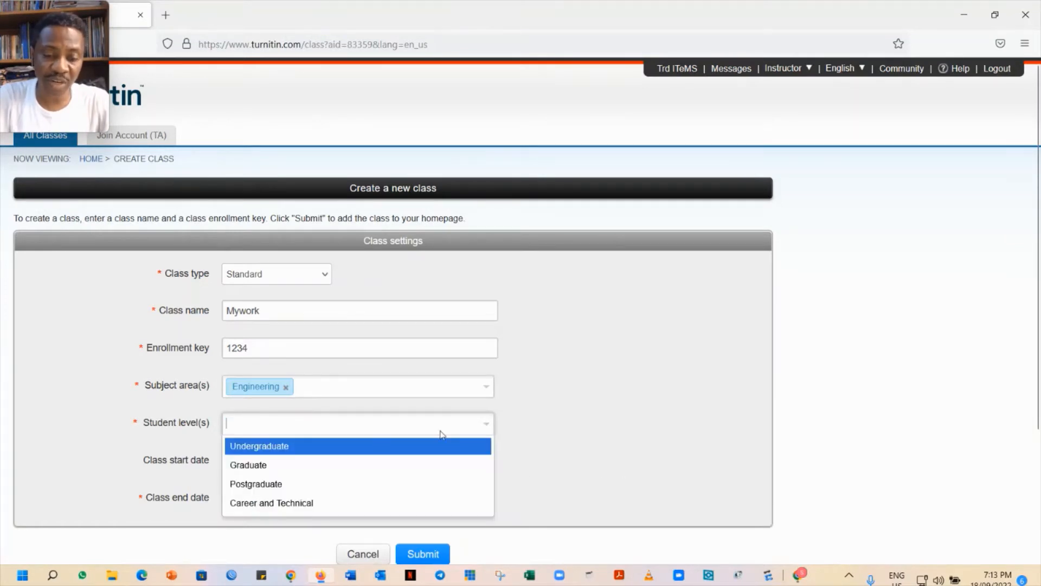
pyautogui.click(267, 483)
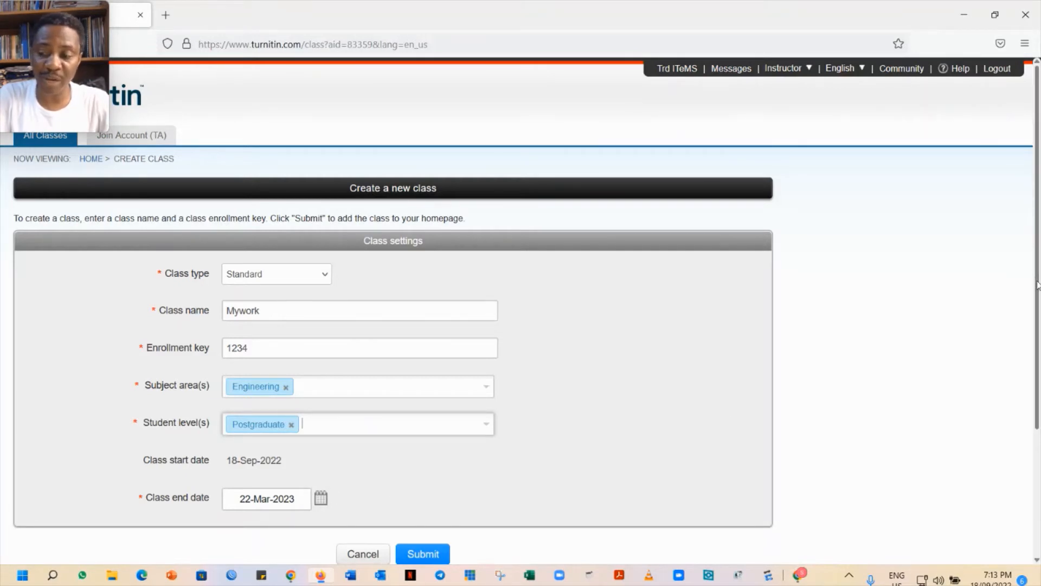
pyautogui.moveTo(1037, 286); pyautogui.dragTo(1031, 347)
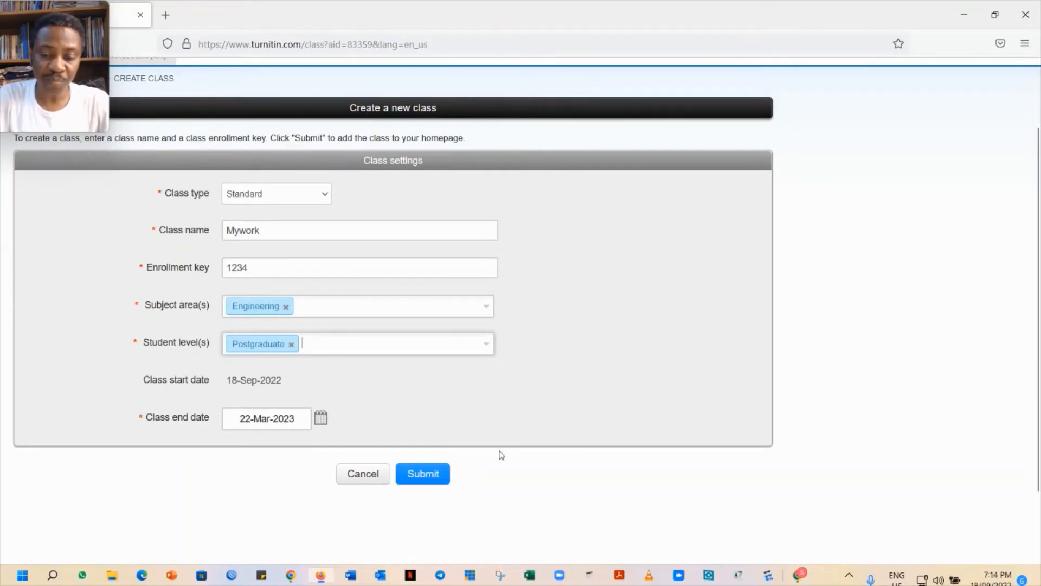
# Submit the Mywork class form and close the Class created confirmation
pyautogui.click(423, 485)
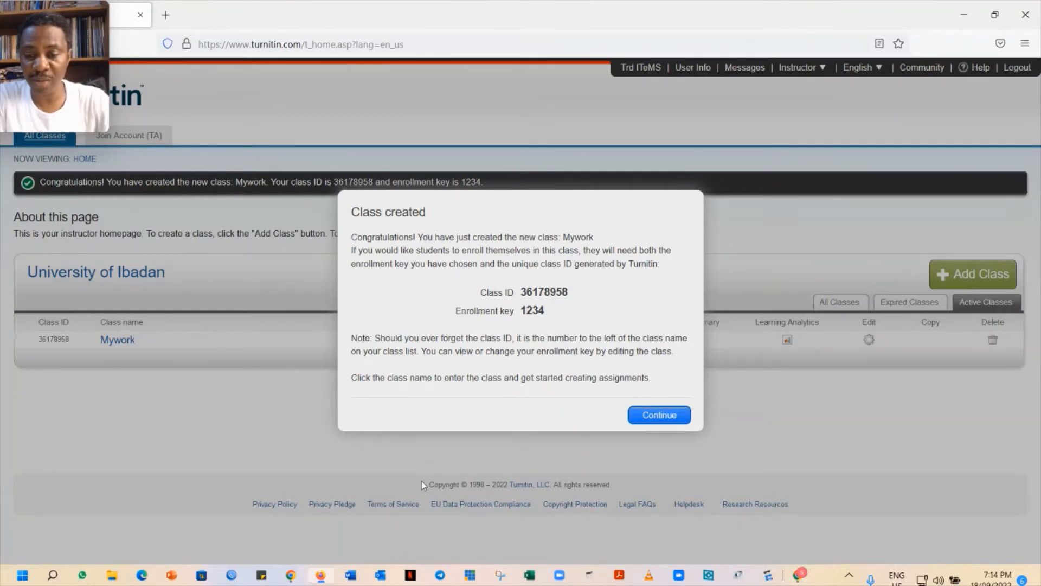
pyautogui.click(659, 415)
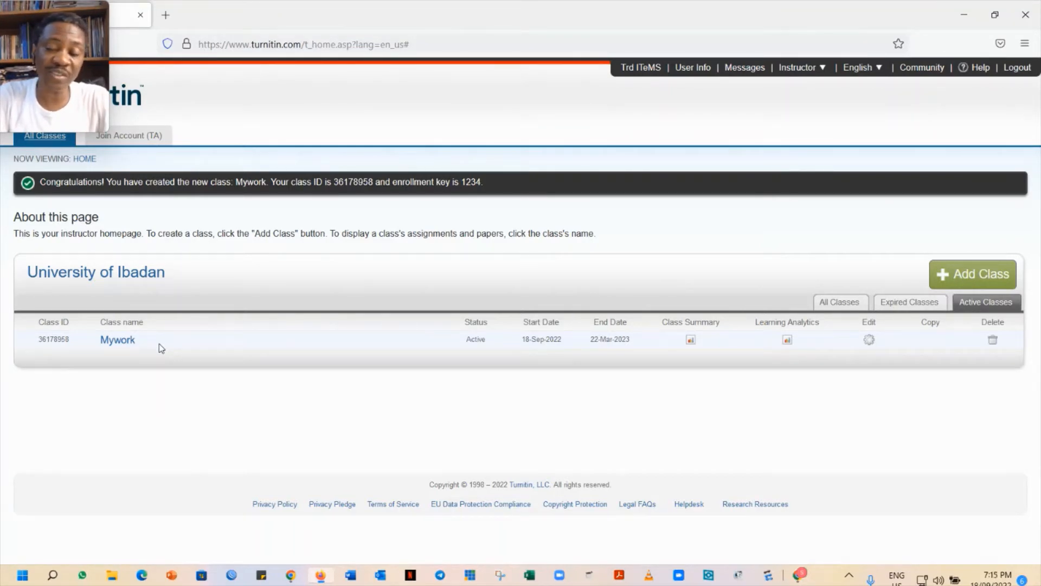
# Open the Mywork class homepage from the class list
pyautogui.click(125, 343)
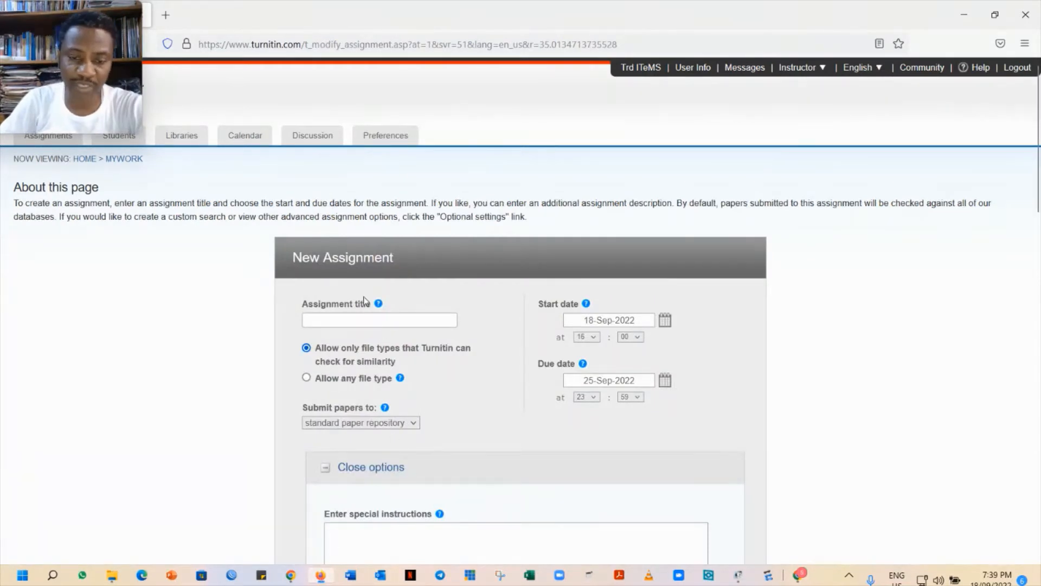
# Enter 'MyPaper' as the assignment title and pick 30-Sep-2022 as the due date
pyautogui.click(373, 319)
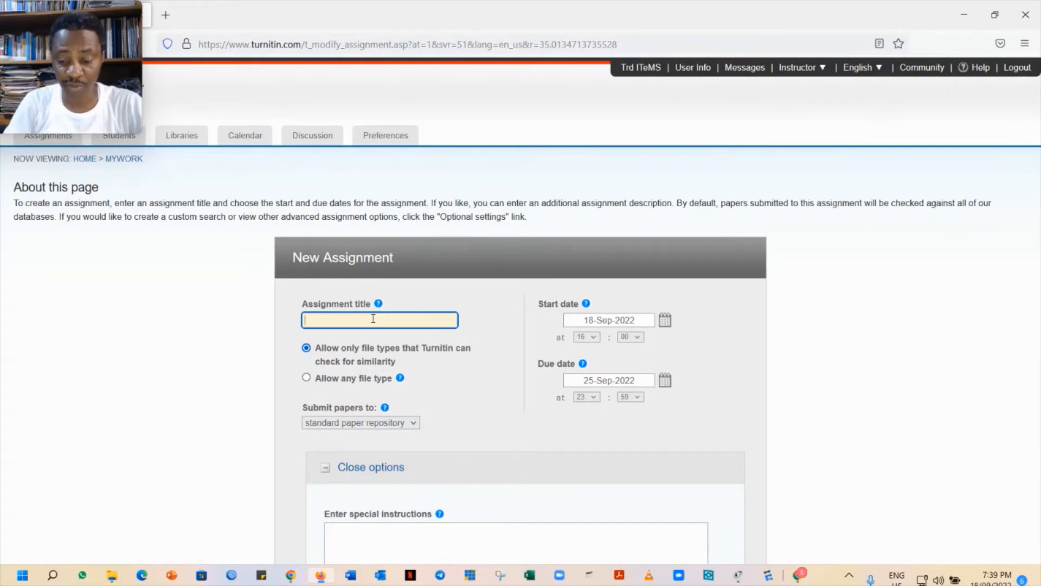
pyautogui.write('My')
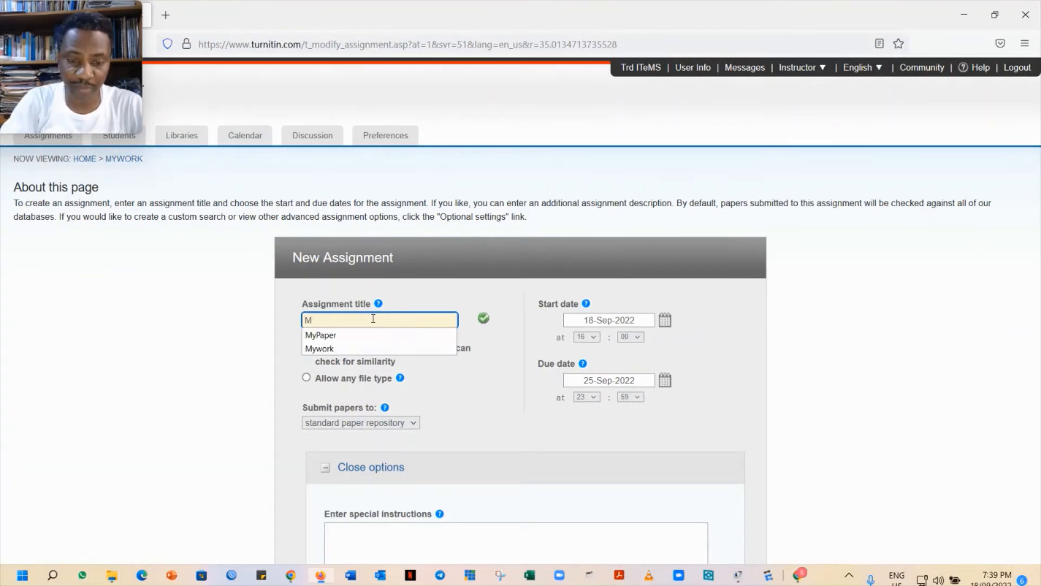
pyautogui.click(330, 335)
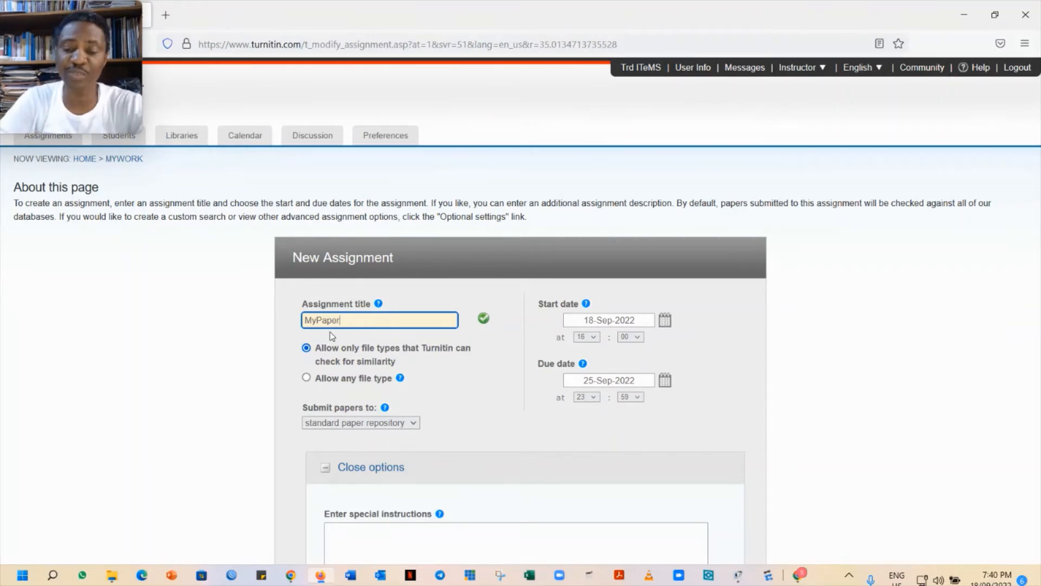
pyautogui.click(665, 381)
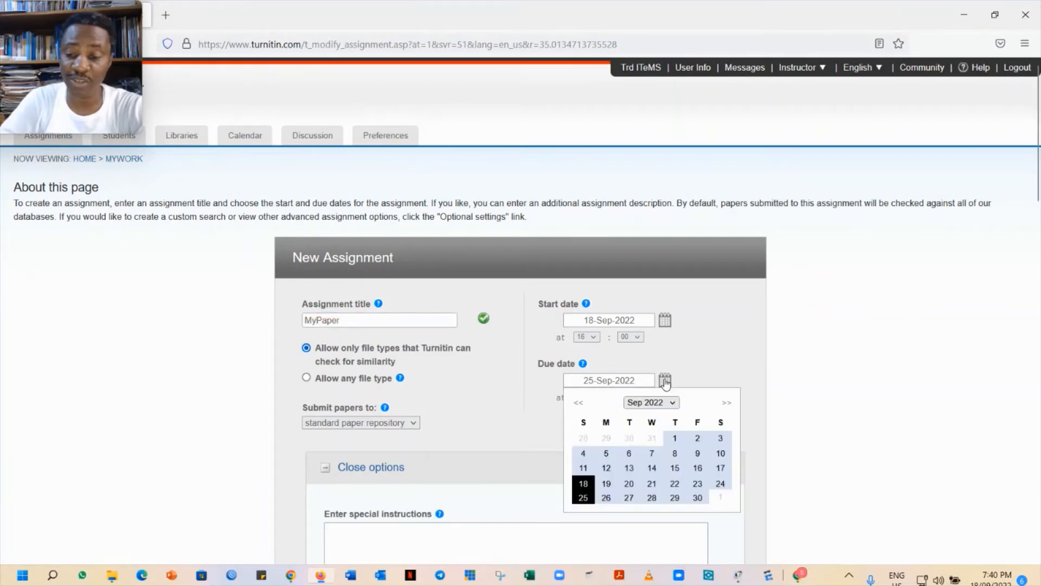
pyautogui.click(698, 498)
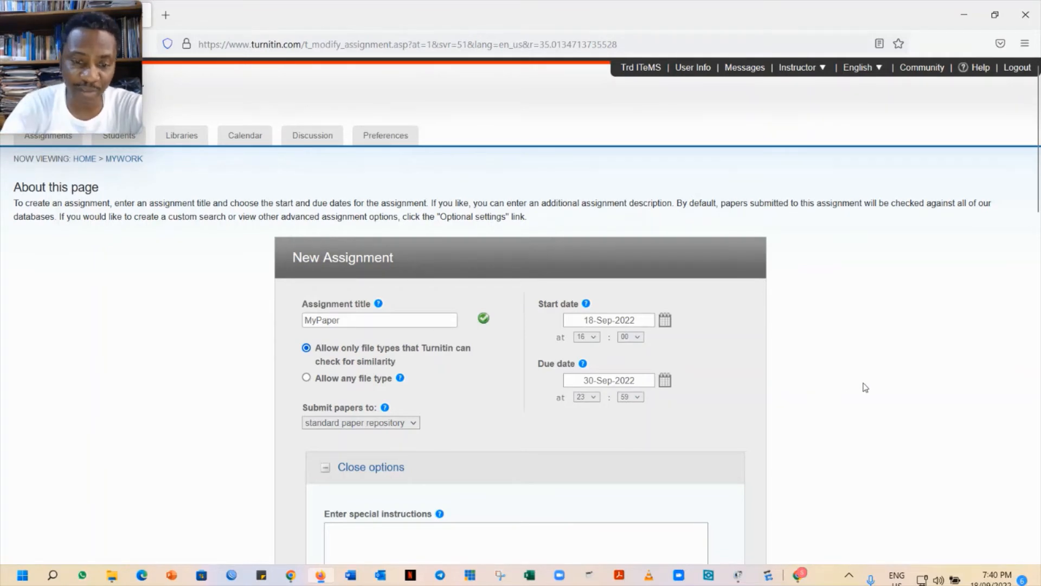
pyautogui.scroll(-2, 865, 387)
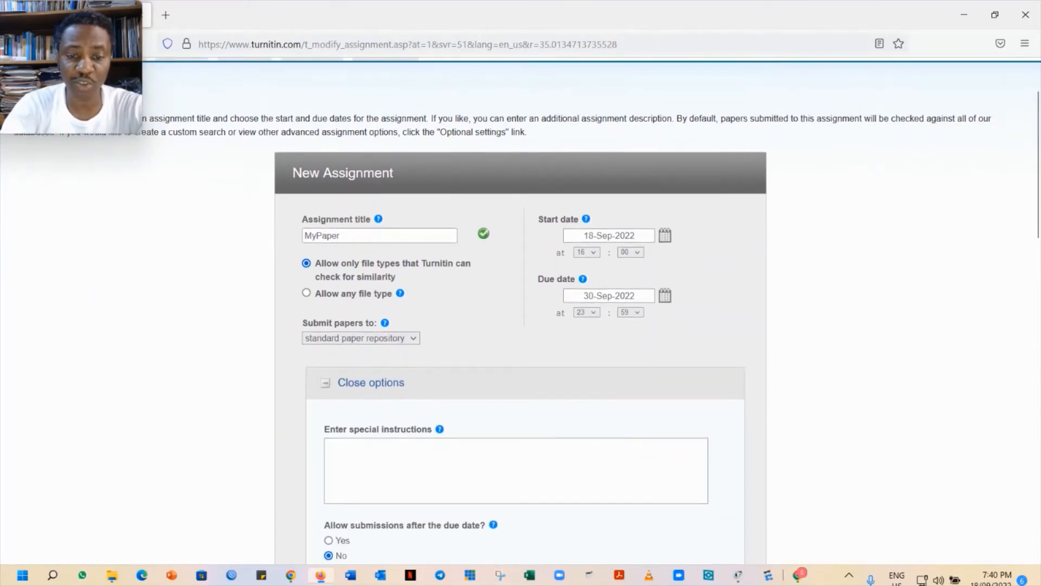
# Set Submit papers to 'no repository' for the MyPaper assignment
pyautogui.scroll(1, 865, 387)
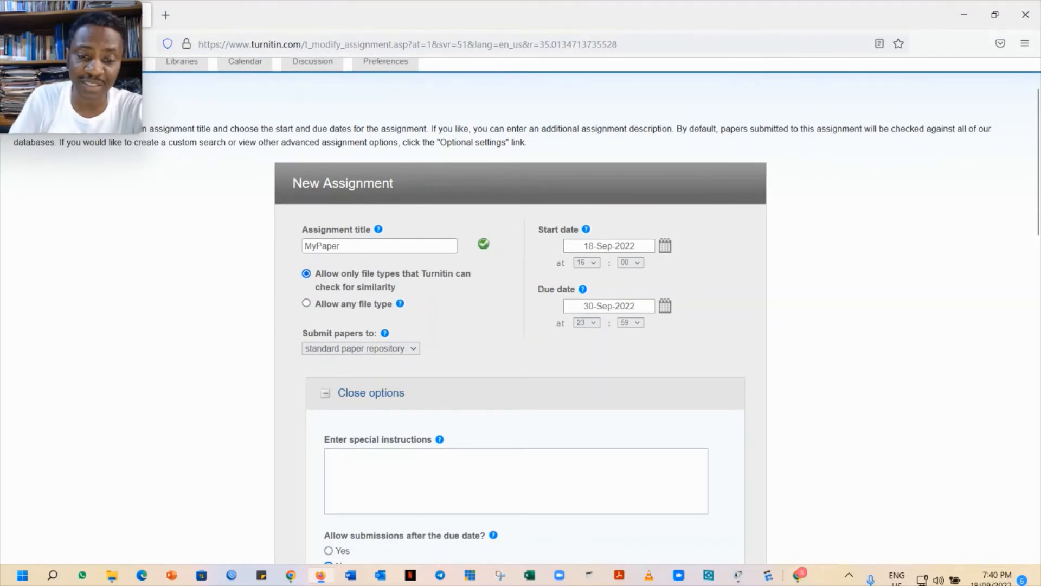
pyautogui.click(414, 350)
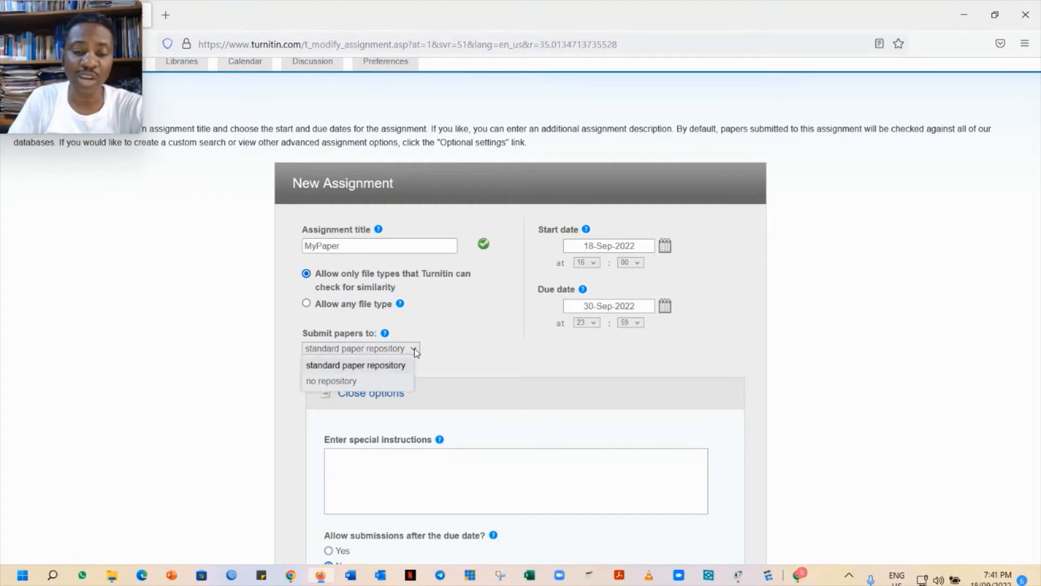
pyautogui.click(343, 382)
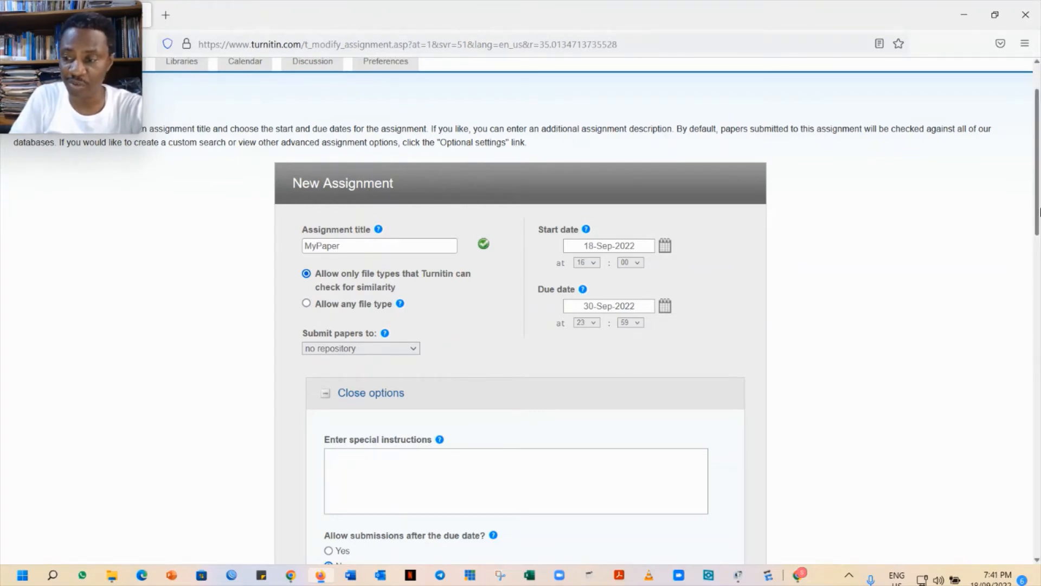
# Scroll through the Similarity Report settings, left as immediate and visible to students
pyautogui.moveTo(1038, 213)
pyautogui.mouseDown()
pyautogui.moveTo(1038, 262)
pyautogui.moveTo(1040, 218)
pyautogui.mouseUp()
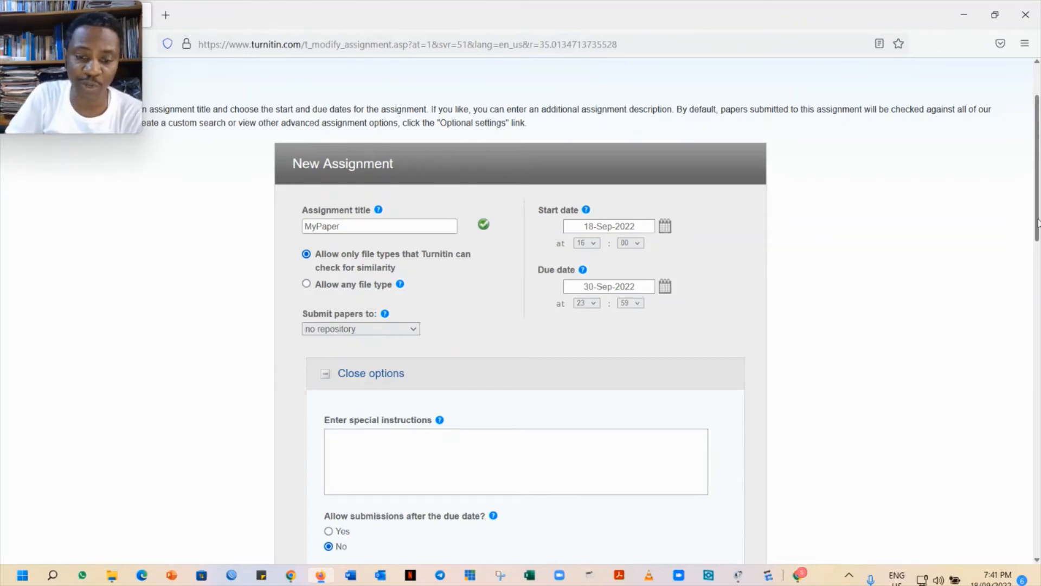
pyautogui.moveTo(1037, 223); pyautogui.dragTo(1039, 293)
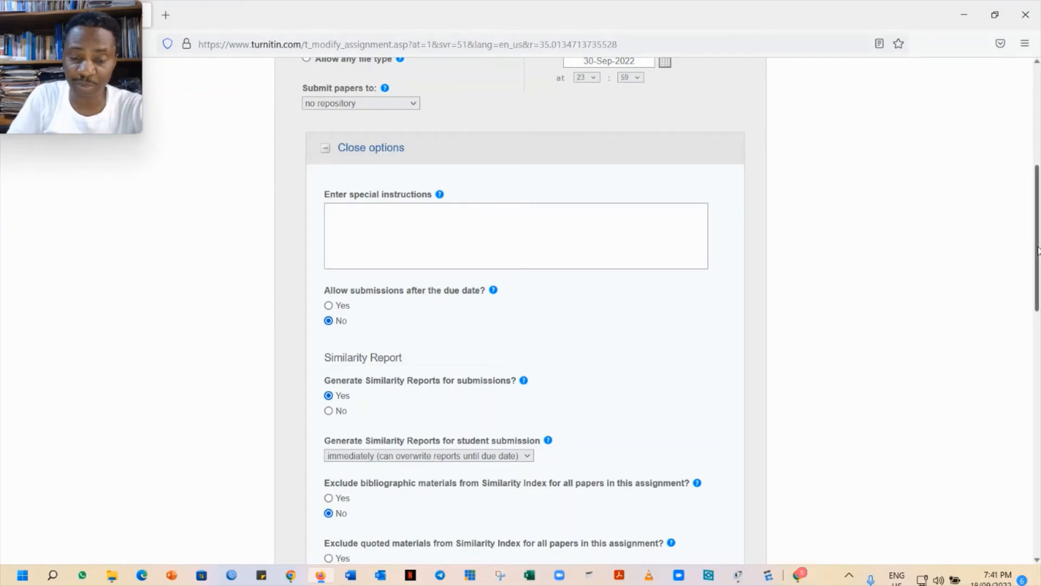
pyautogui.moveTo(1033, 248); pyautogui.dragTo(1033, 285)
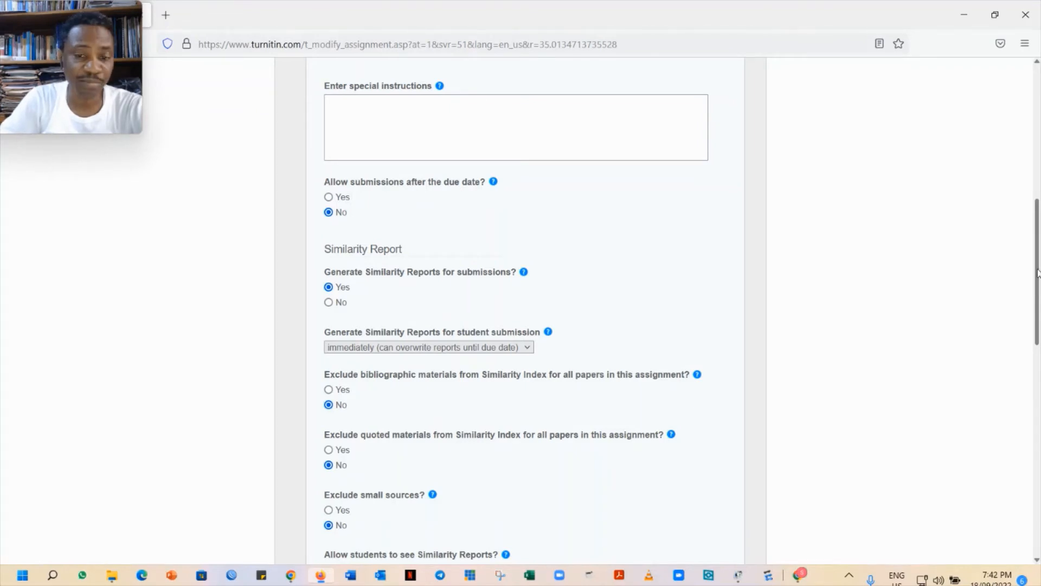
pyautogui.moveTo(1038, 272); pyautogui.dragTo(1038, 296)
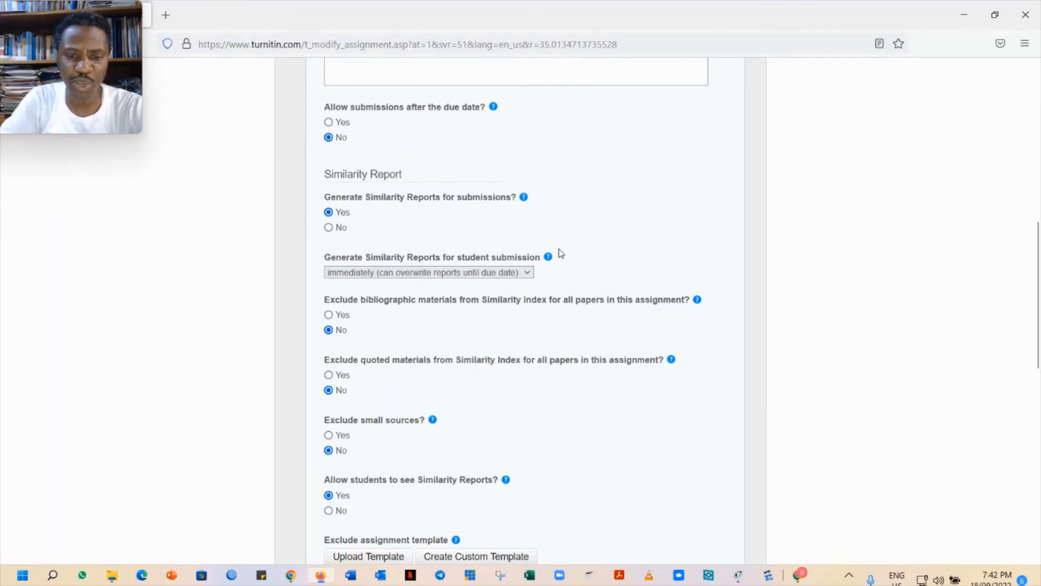
# Keep immediate, overwritable report timing and default search options, then submit the MyPaper assignment
pyautogui.click(528, 272)
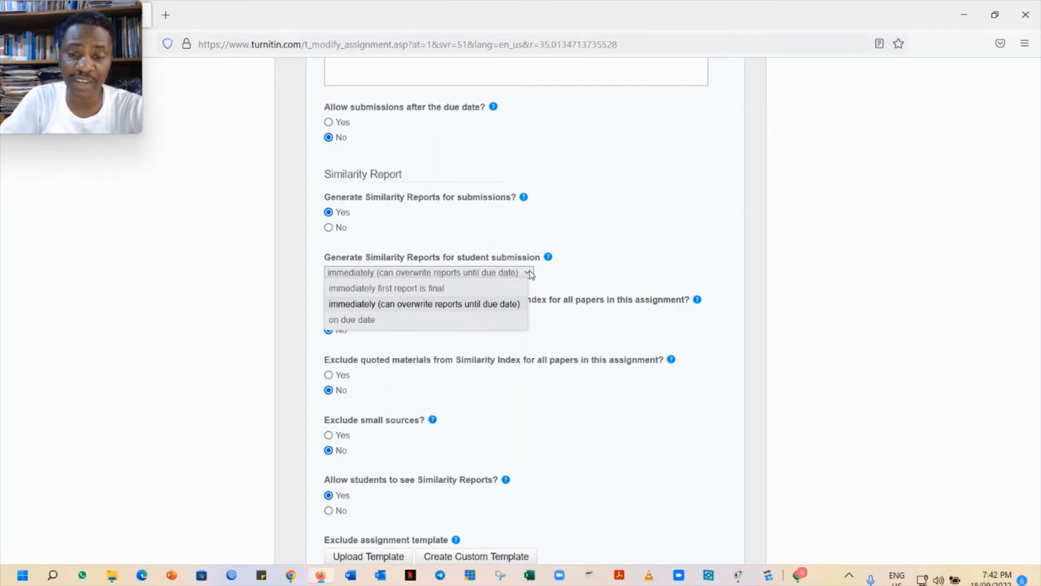
pyautogui.click(530, 273)
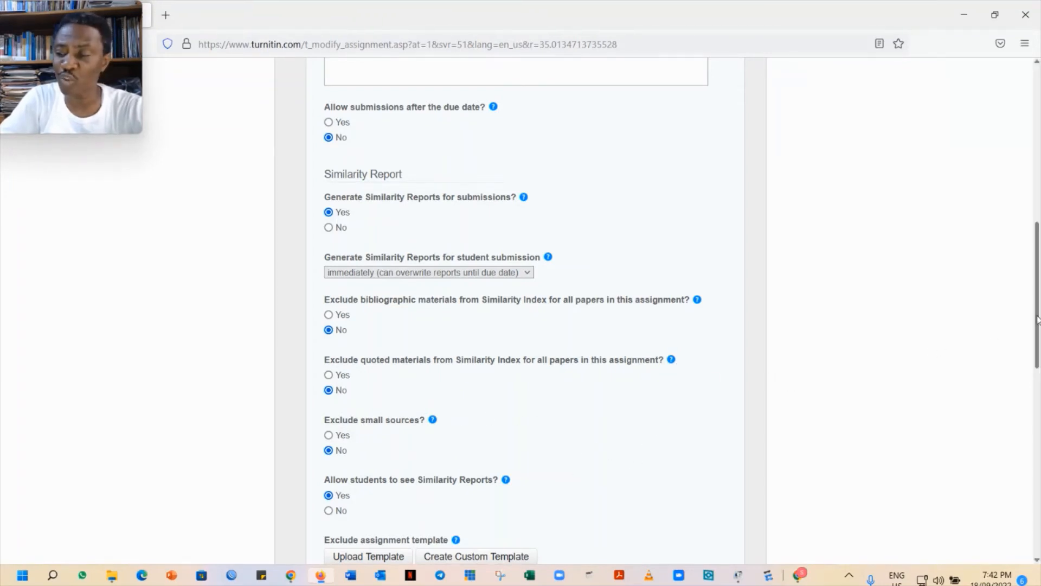
pyautogui.moveTo(1038, 319); pyautogui.dragTo(1038, 364)
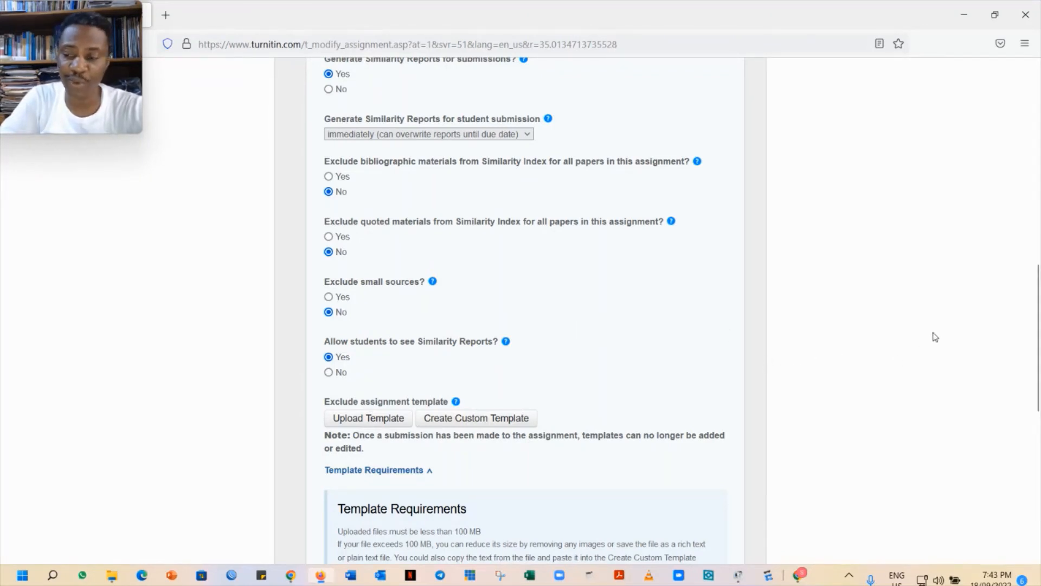
pyautogui.moveTo(1034, 338); pyautogui.dragTo(1034, 442)
pyautogui.click(322, 549)
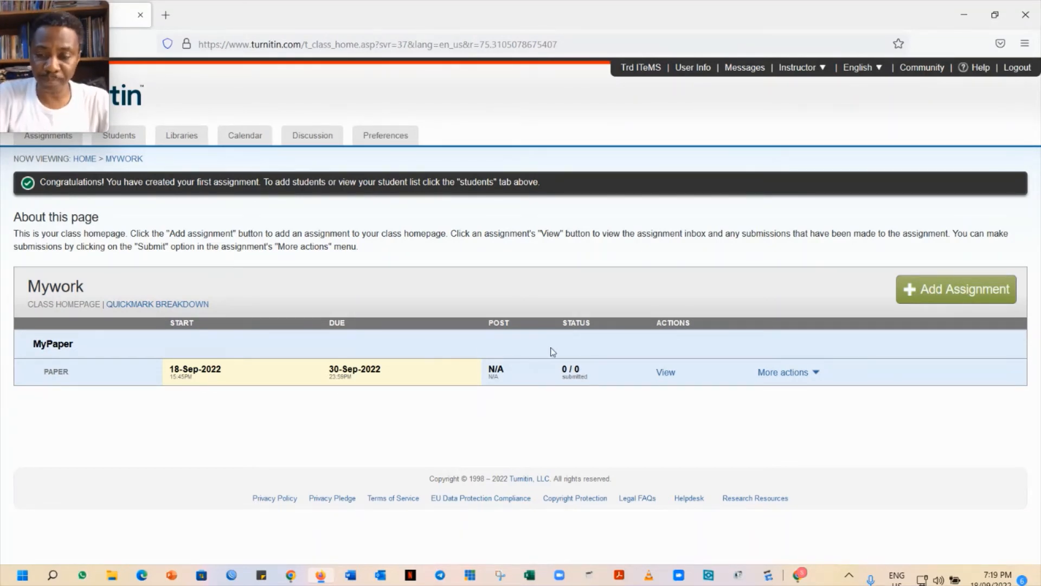
# Open the single file upload for MyPaper and set the author to Non-enrolled student
pyautogui.click(815, 373)
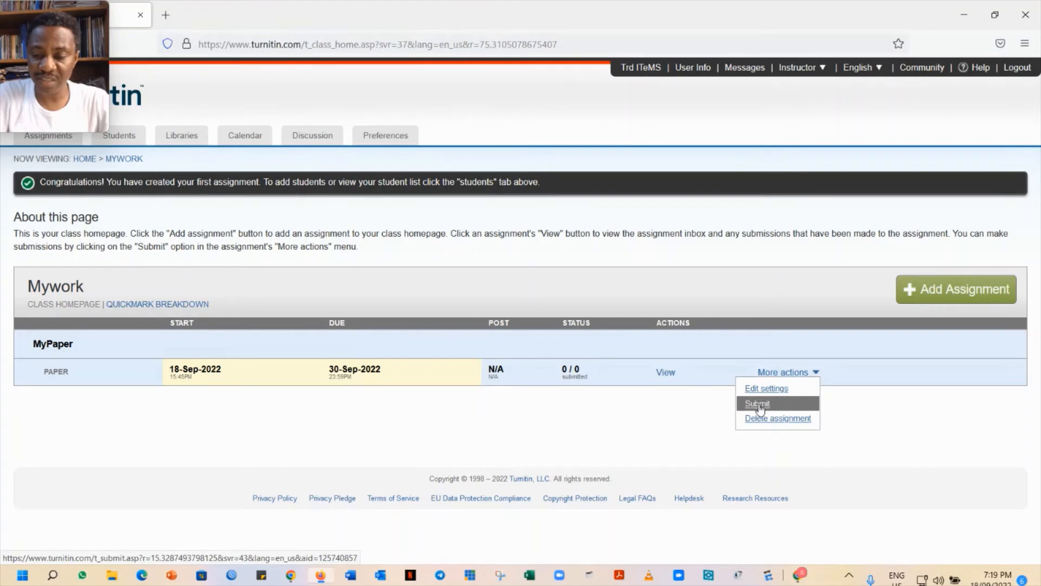
pyautogui.click(758, 405)
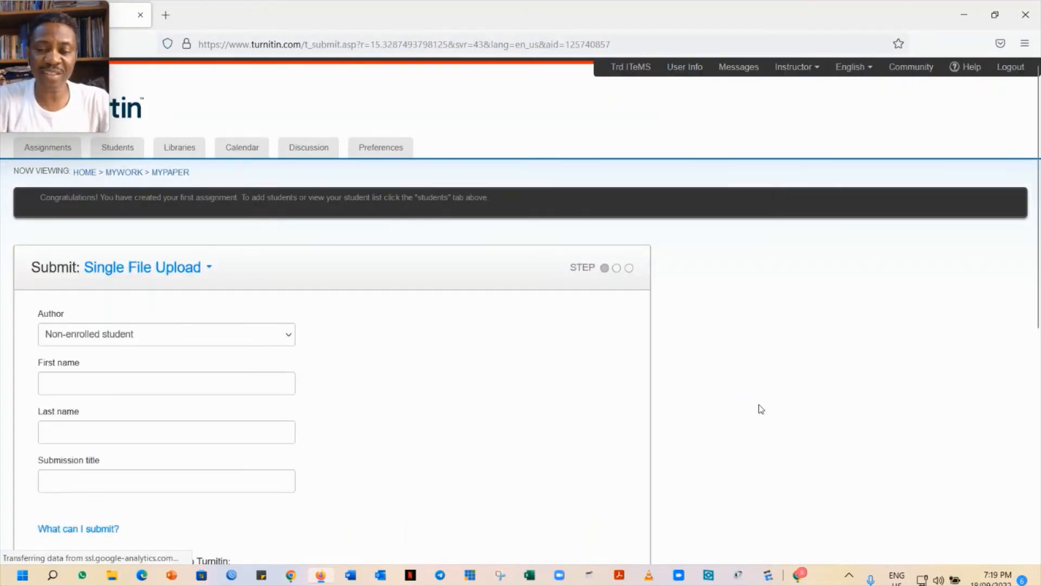
pyautogui.scroll(-1, 761, 409)
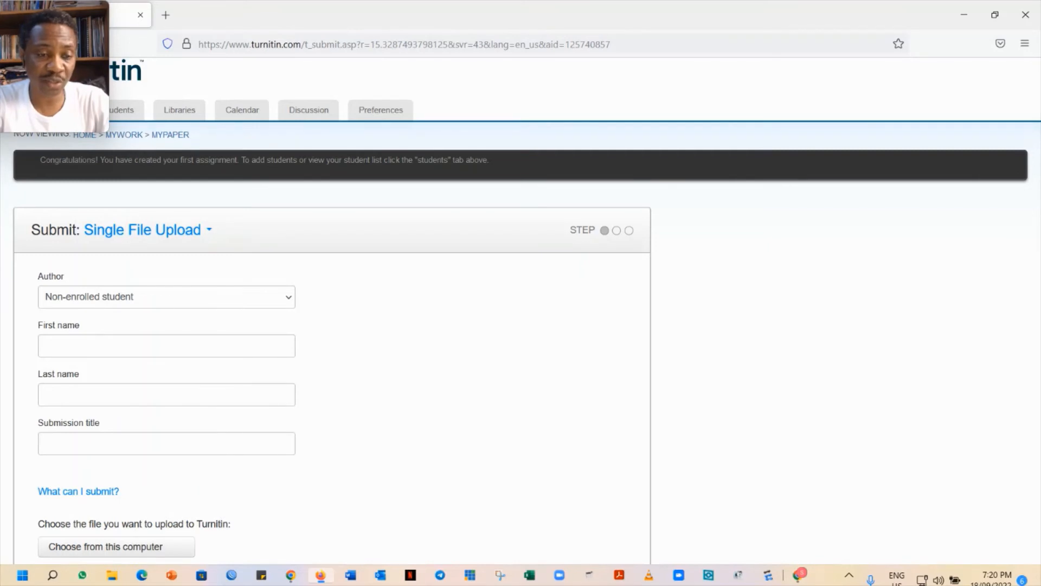
pyautogui.scroll(-1, 936, 360)
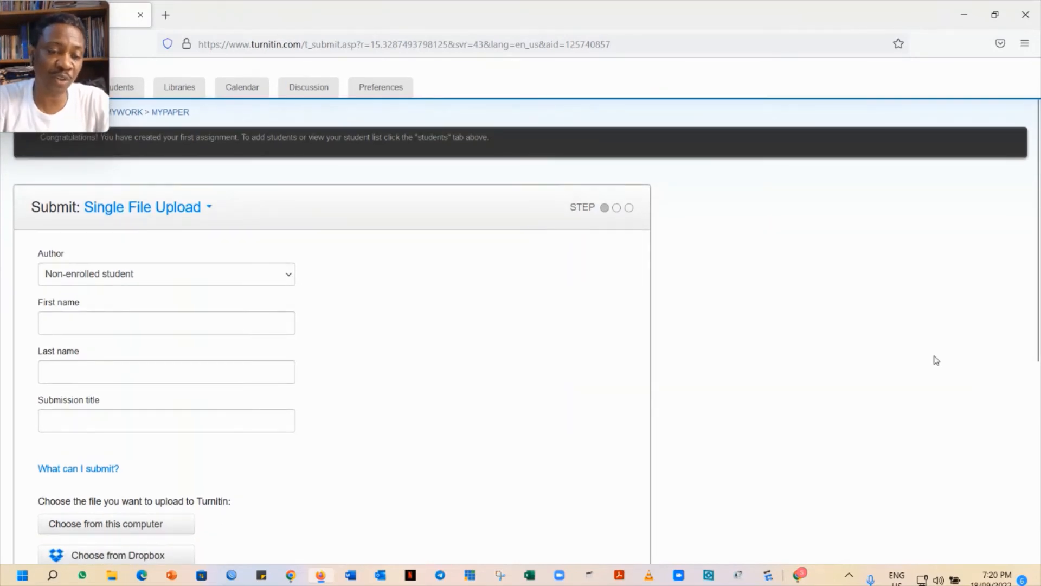
pyautogui.click(287, 277)
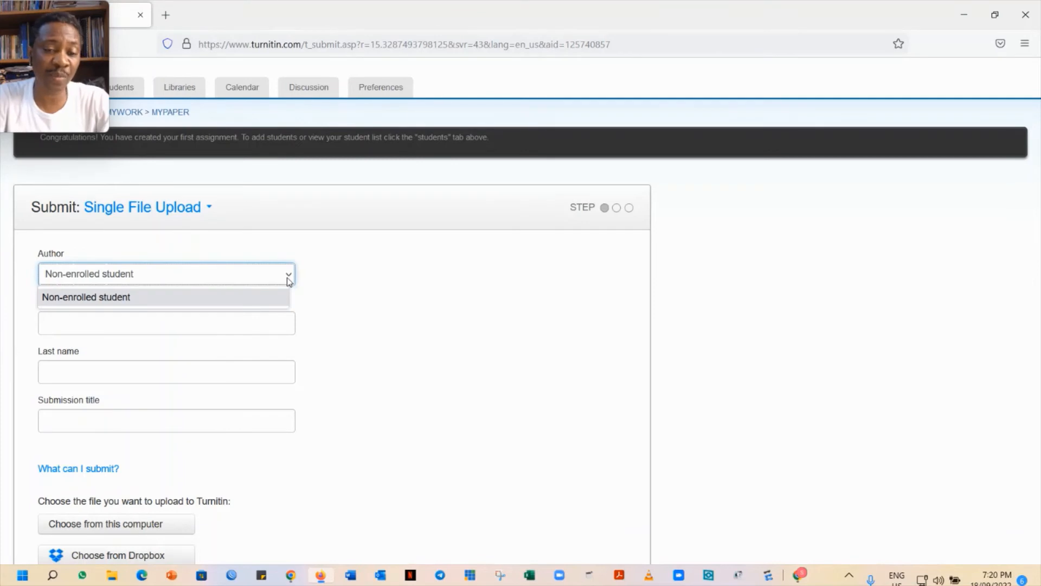
pyautogui.click(287, 277)
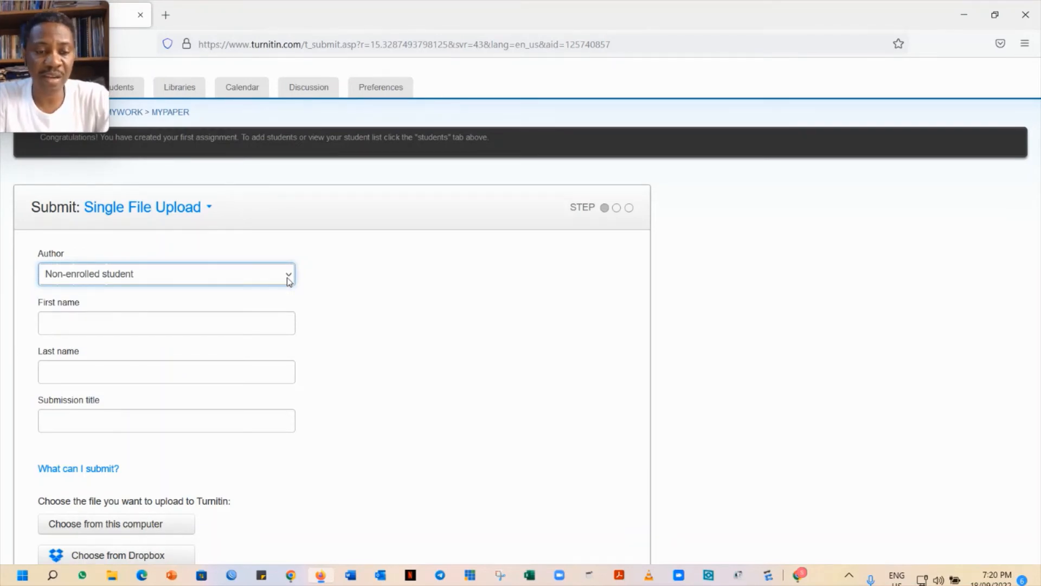
# Enter the author's first name and last name on the submission form
pyautogui.click(141, 320)
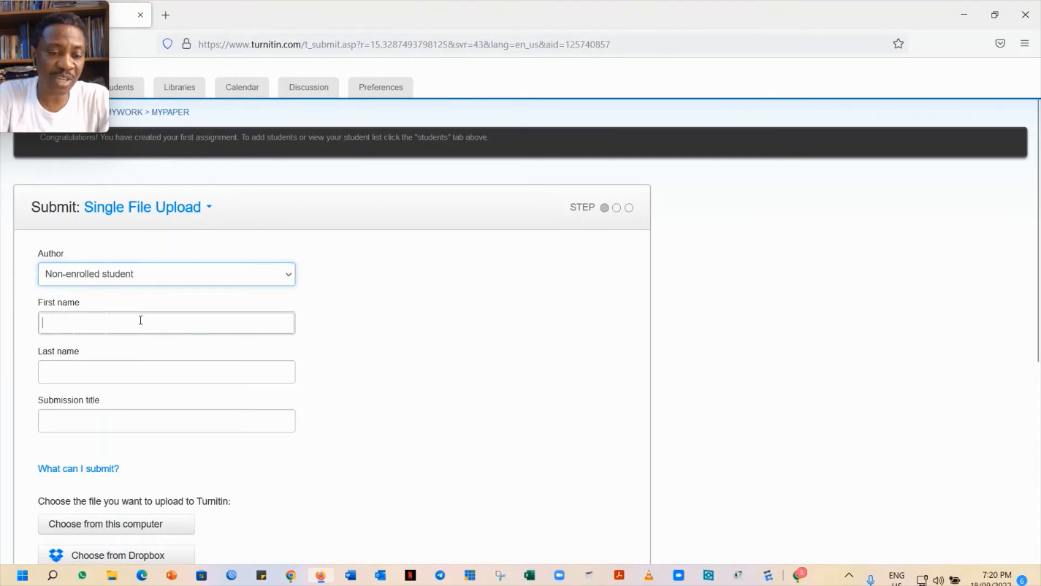
pyautogui.write('Adi')
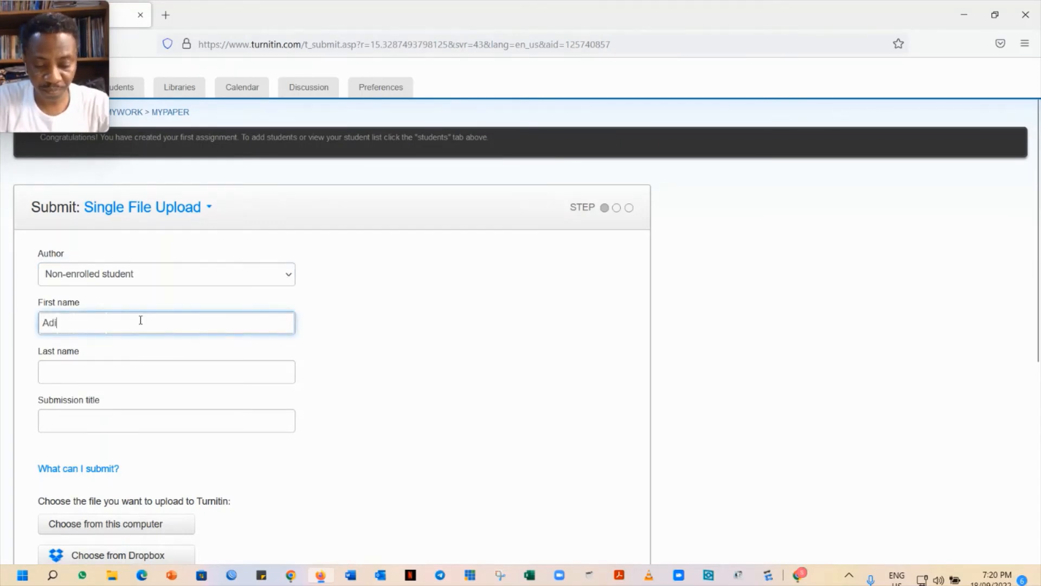
pyautogui.press('BackSpace')
pyautogui.press('BackSpace')
pyautogui.press('BackSpace')
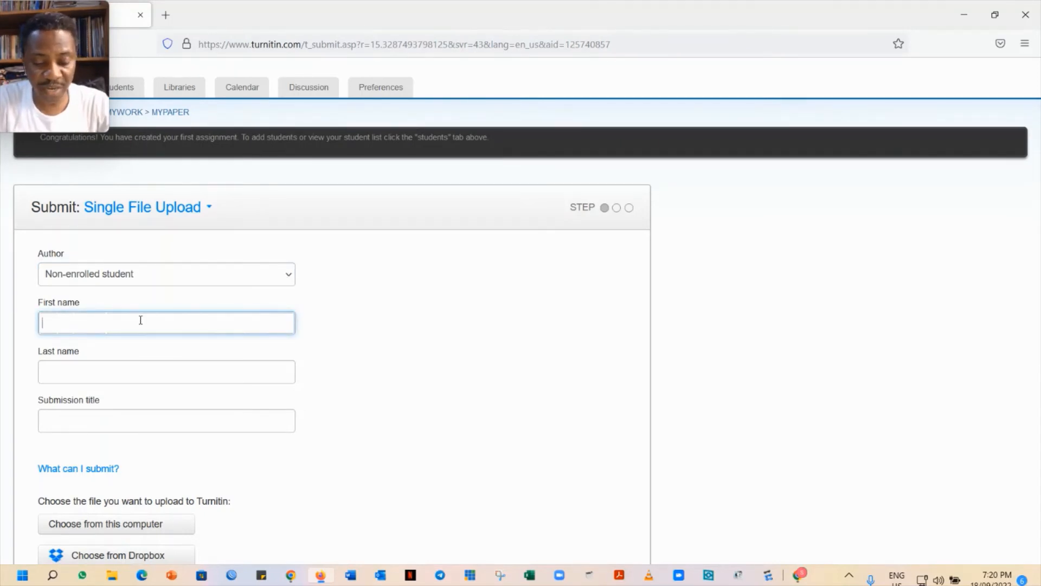
pyautogui.write('TRD')
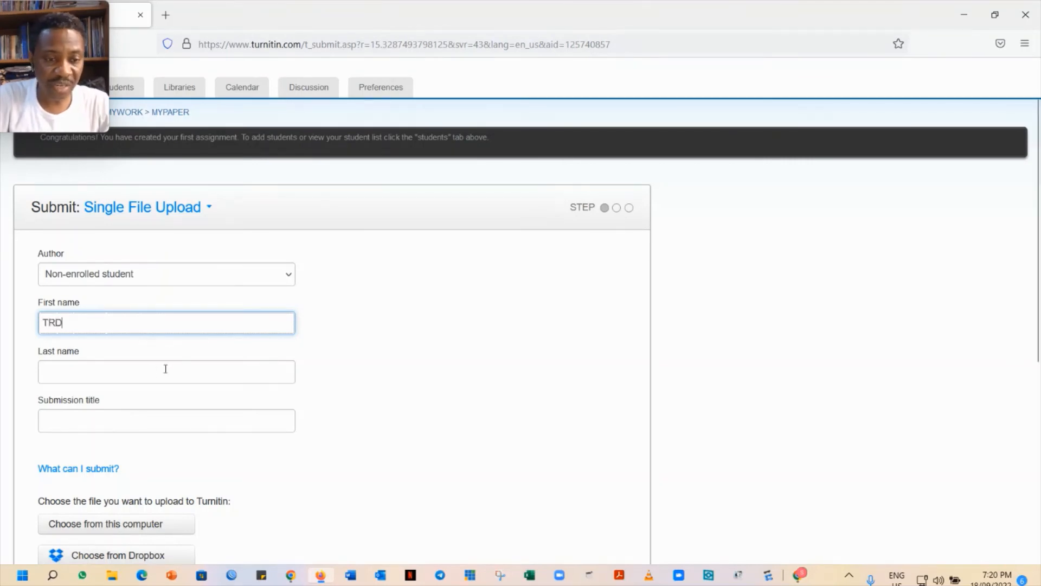
pyautogui.click(140, 372)
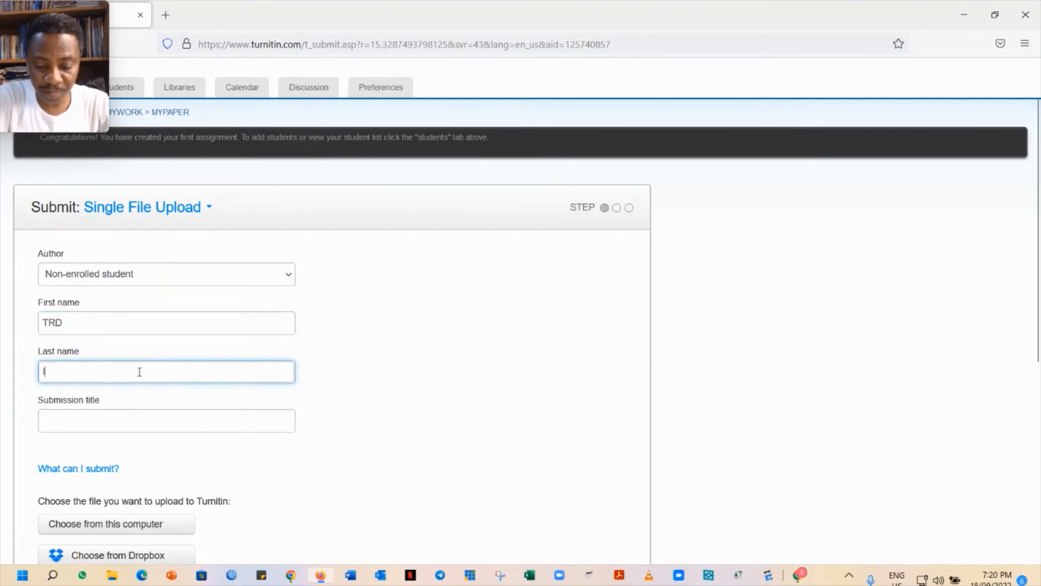
pyautogui.write('ITeMS')
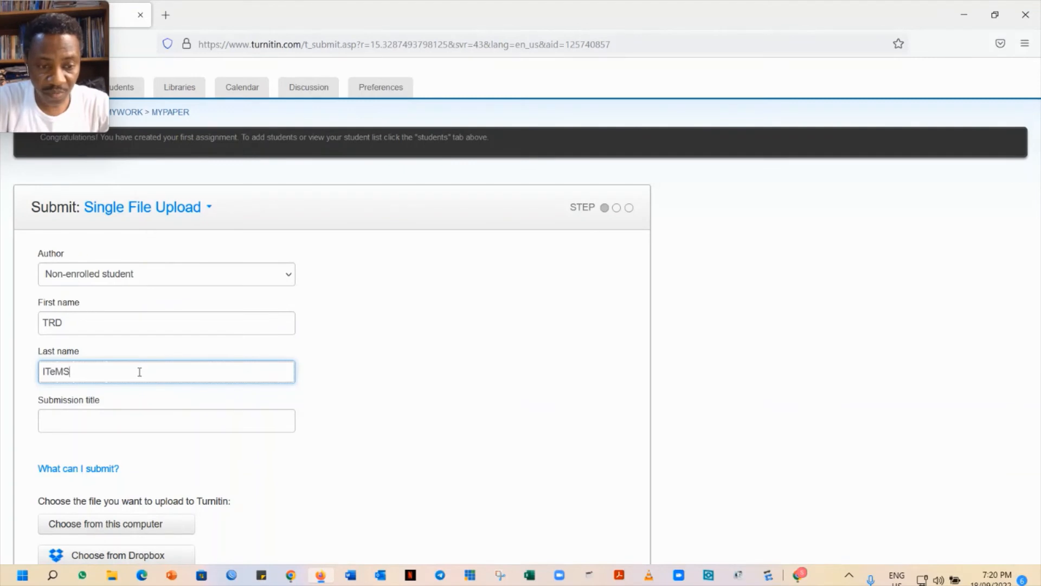
# Title the submission 'Test'
pyautogui.click(117, 423)
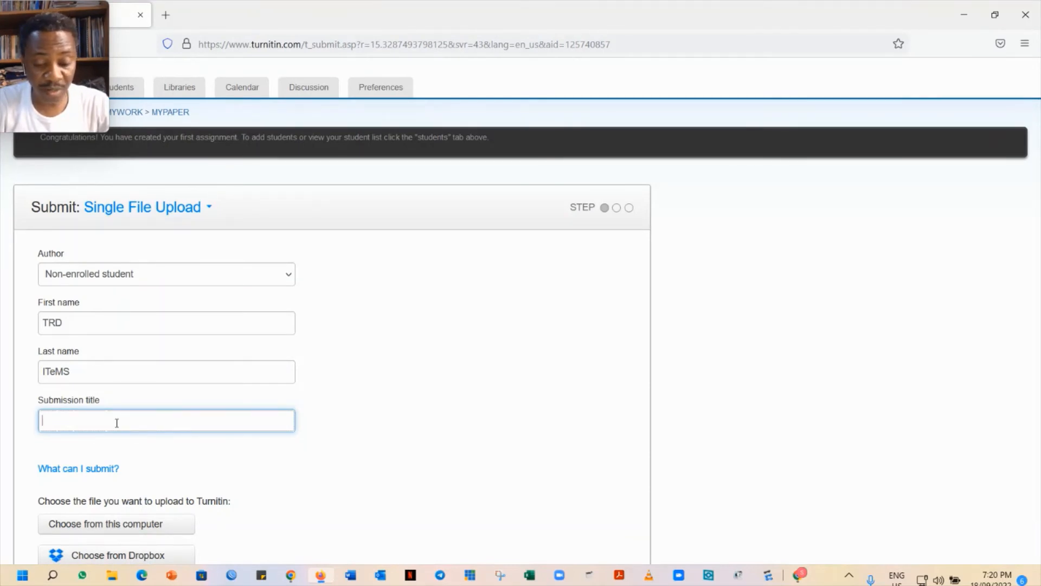
pyautogui.write('N')
pyautogui.press('BackSpace')
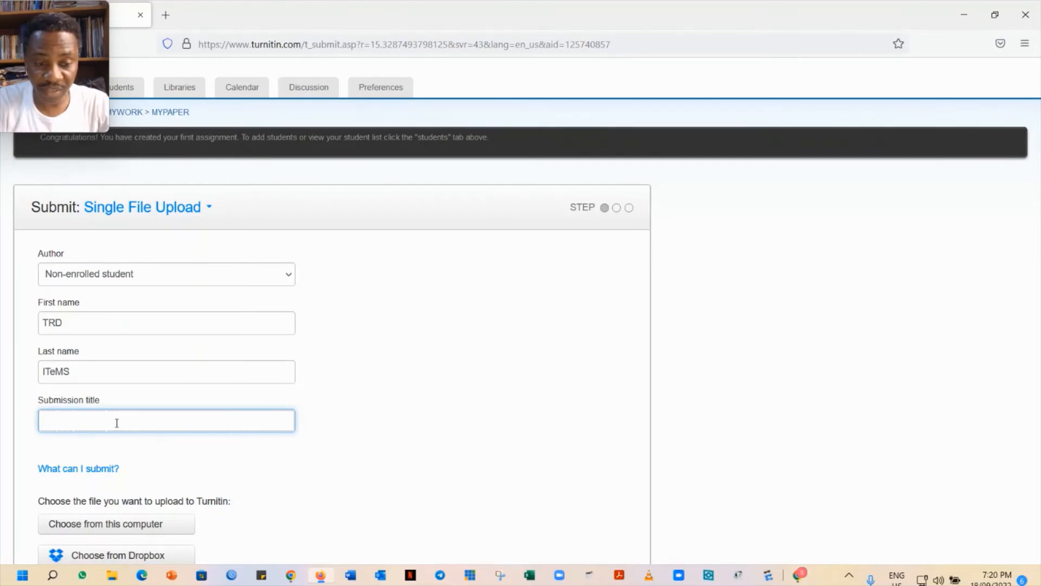
pyautogui.write('Test')
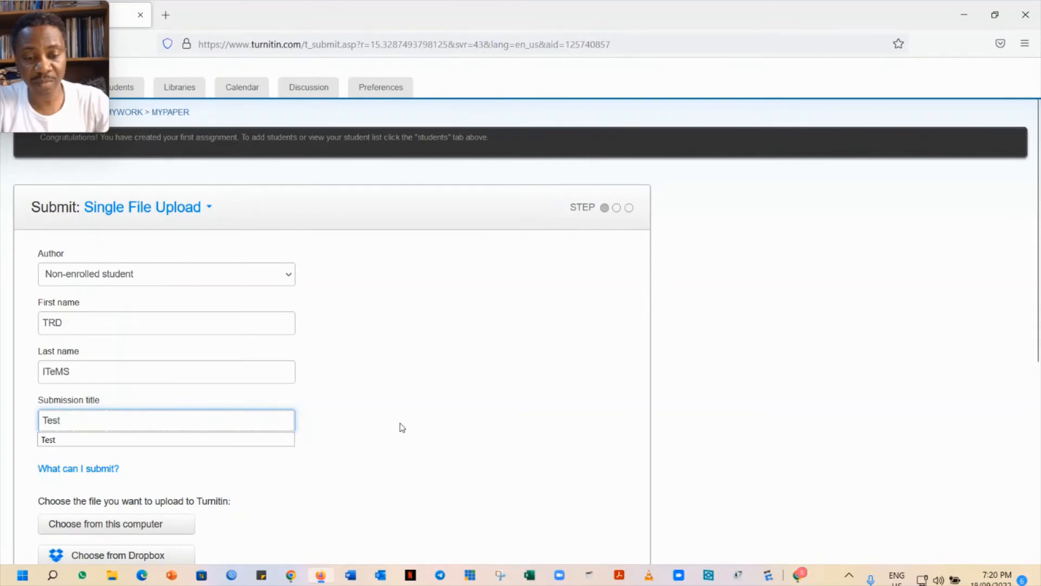
pyautogui.click(373, 430)
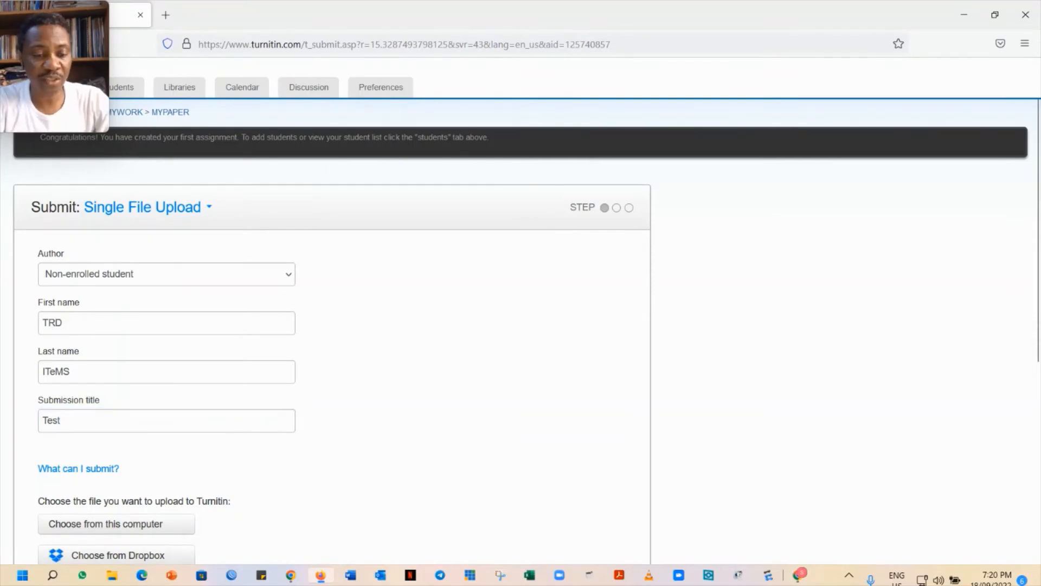
pyautogui.scroll(-2, 373, 430)
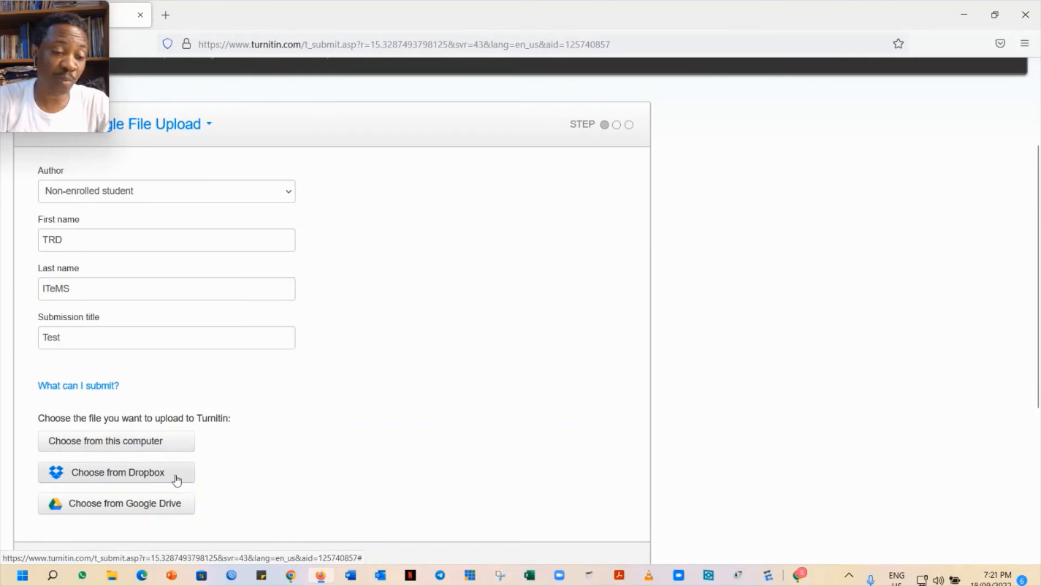
# Attach 'Guideline to Turnitin Profile.docx' from the Desktop as the paper
pyautogui.click(171, 443)
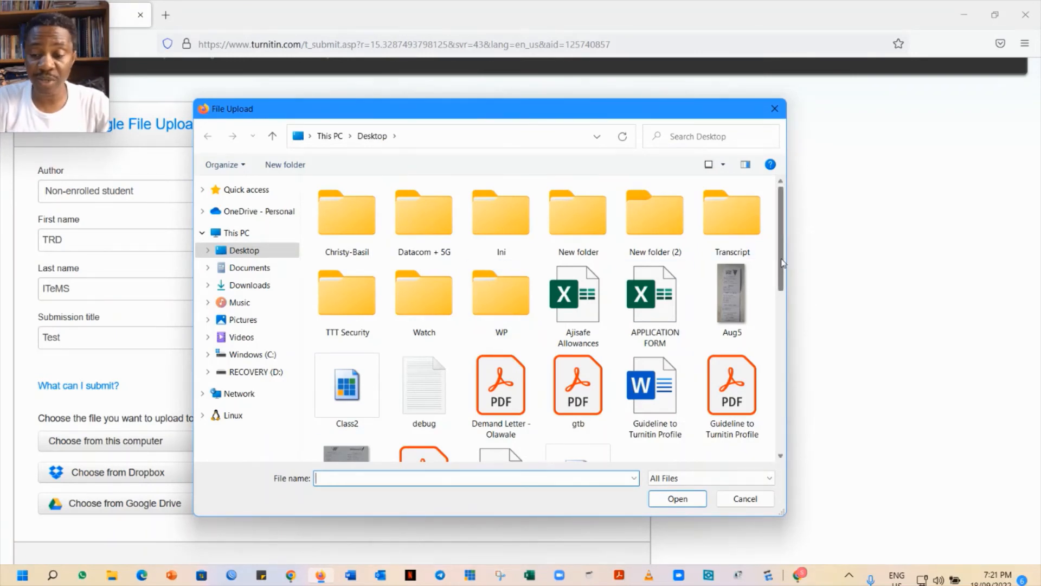
pyautogui.scroll(-1, 788, 290)
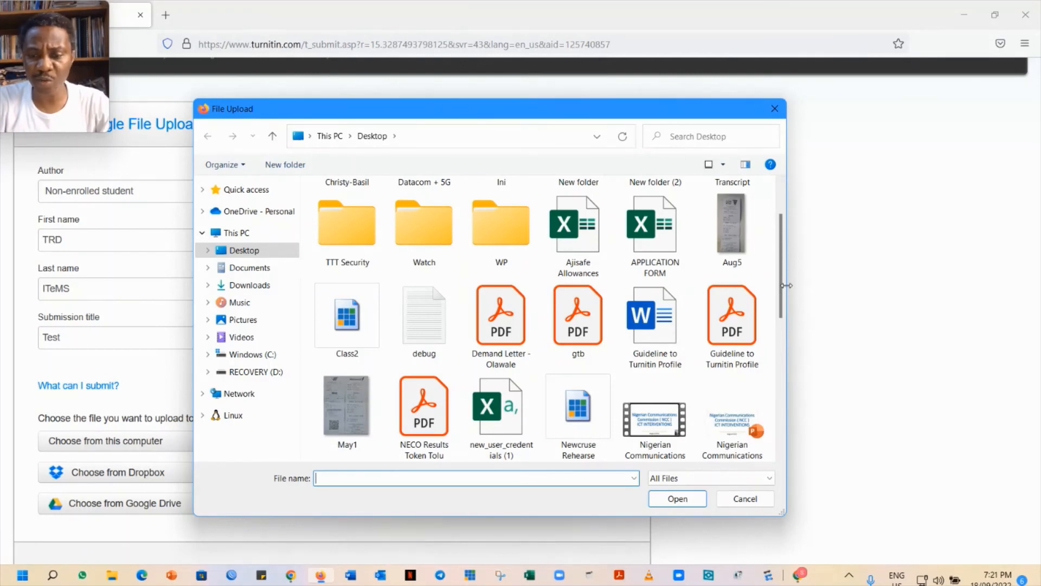
pyautogui.click(653, 325)
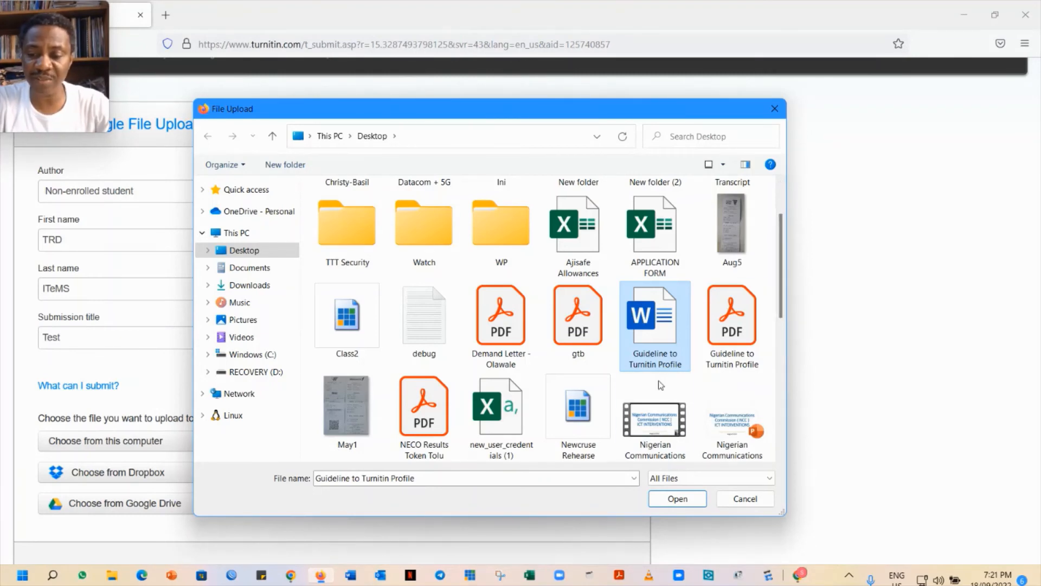
pyautogui.click(684, 495)
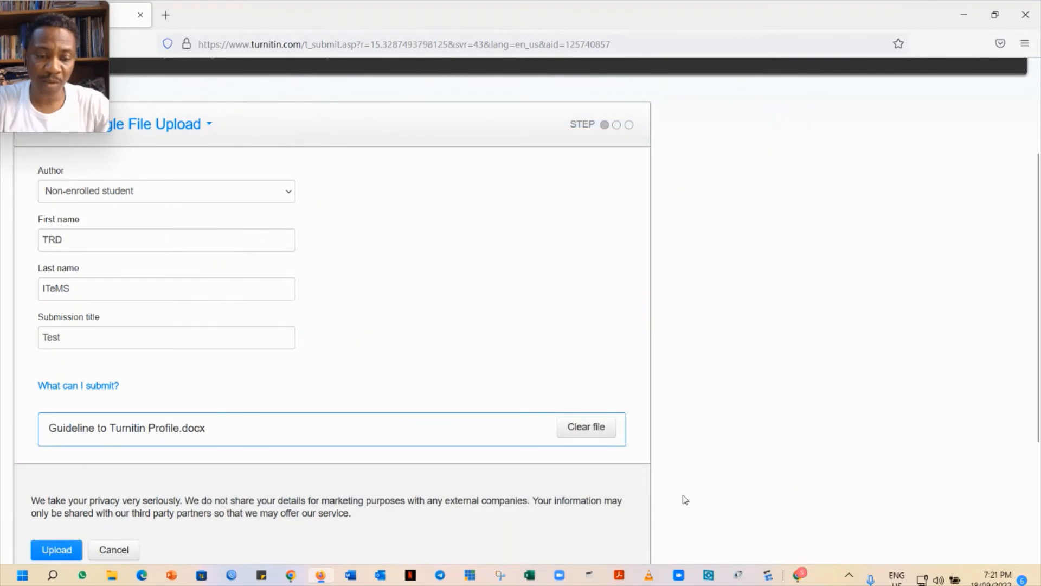
# Upload the attached file and review its preview: 2 pages, 374 words
pyautogui.scroll(-3, 682, 495)
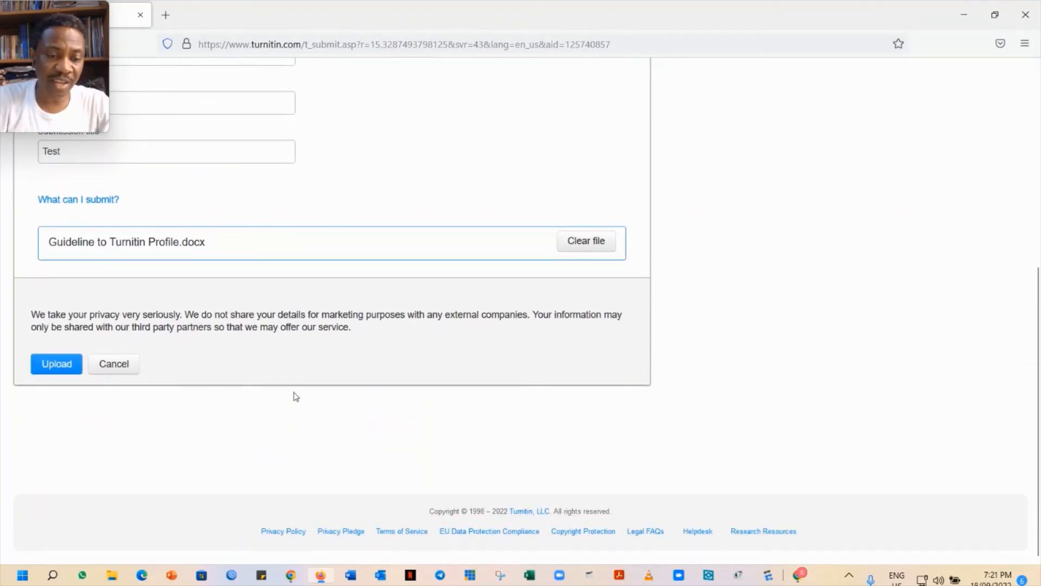
pyautogui.click(55, 358)
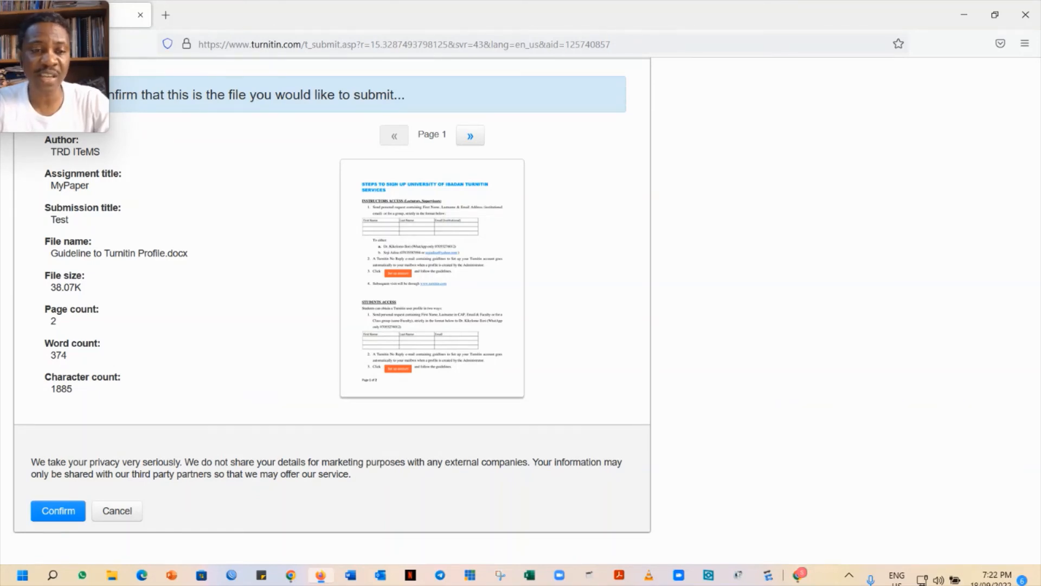
pyautogui.scroll(-1, 526, 295)
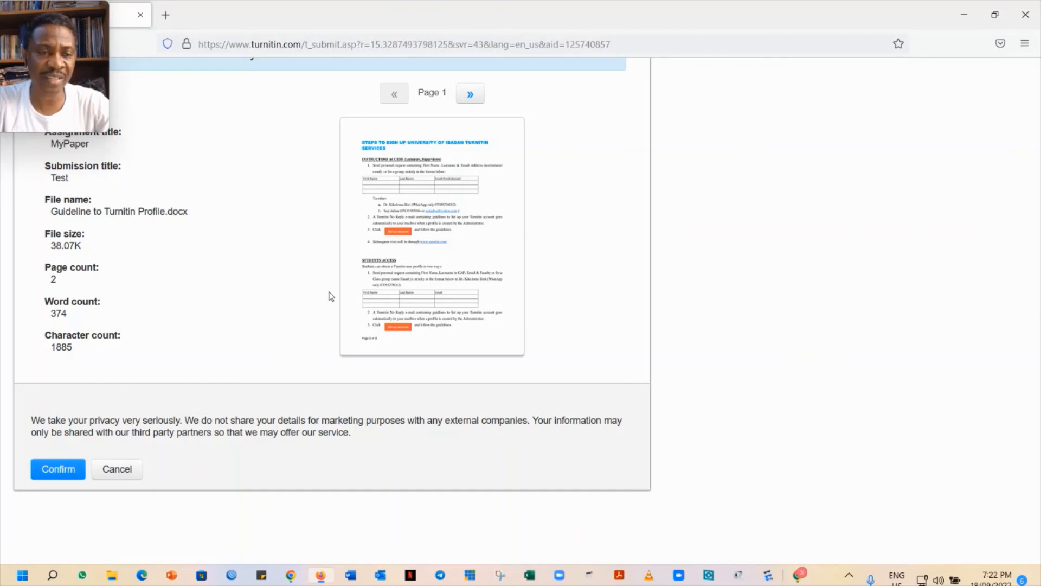
# Confirm the submission and go to the MyPaper assignment inbox listing 'Test'
pyautogui.click(66, 471)
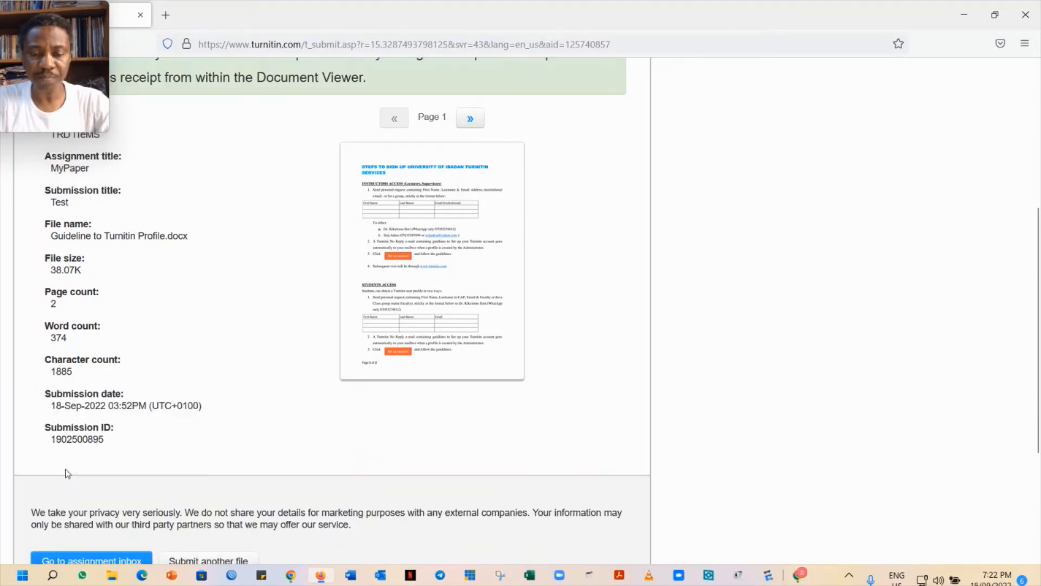
pyautogui.scroll(-3, 66, 473)
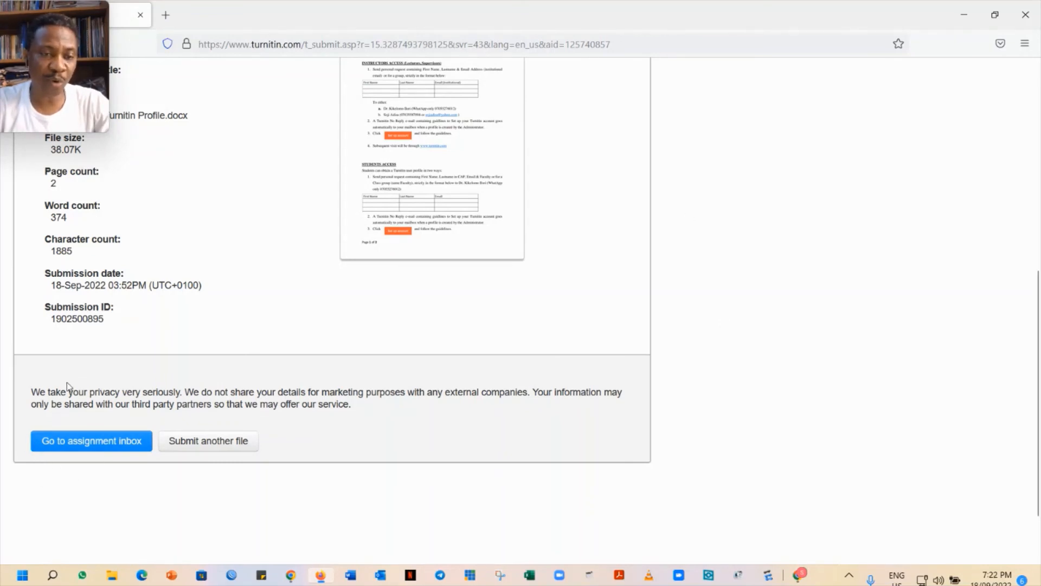
pyautogui.click(111, 442)
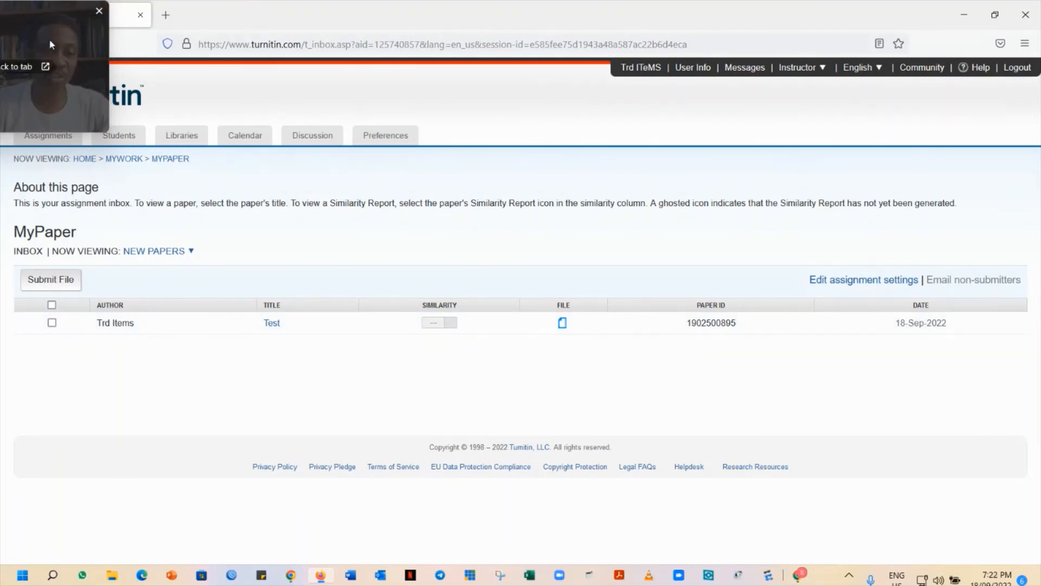
# Reload the MyPaper inbox to check for the Test paper's similarity score
pyautogui.moveTo(50, 42); pyautogui.dragTo(360, 44)
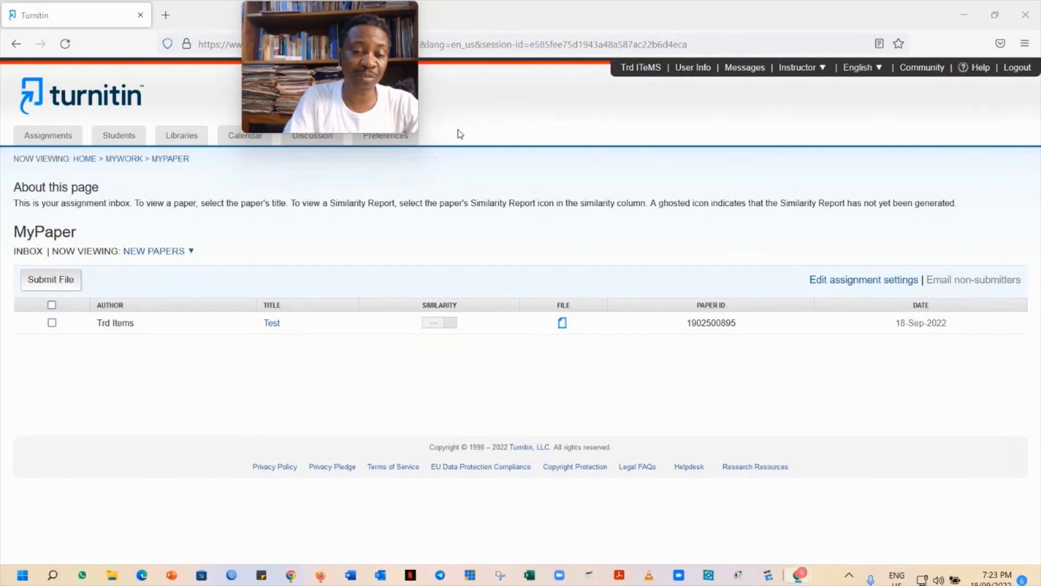
pyautogui.click(65, 45)
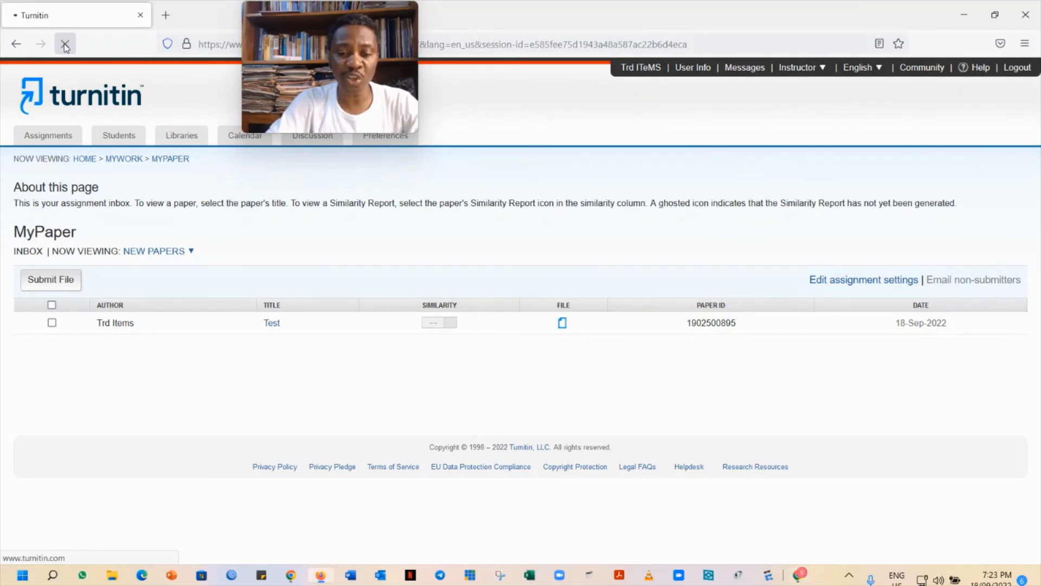